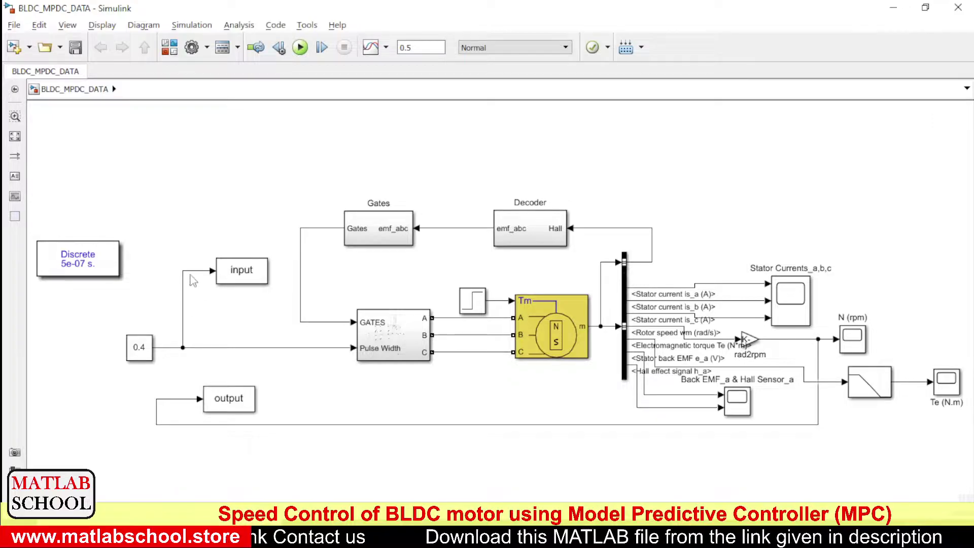
# Step: Examine the top-level BLDC model's input and output logging blocks, the motor, the inverter subsystem and the Hall signal line
pyautogui.click(246, 270)
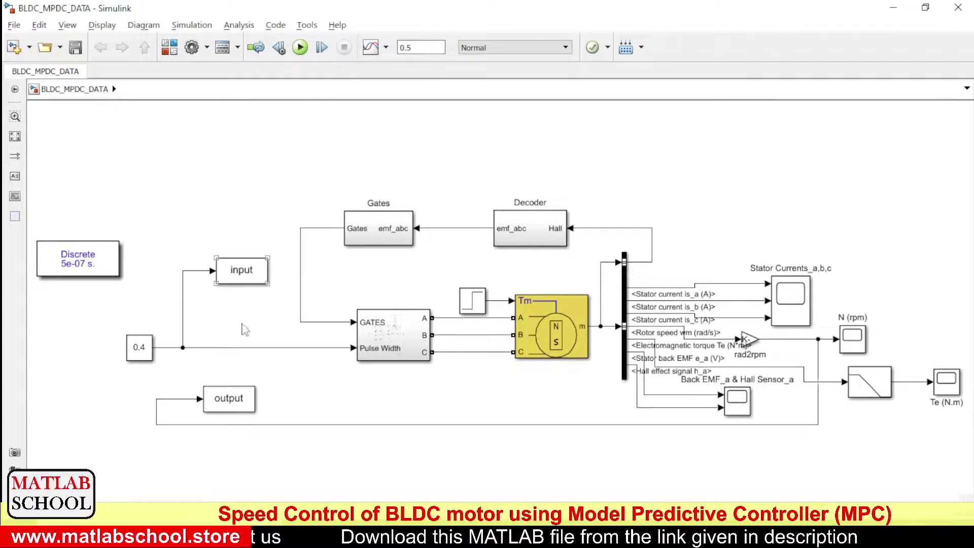
pyautogui.click(167, 403)
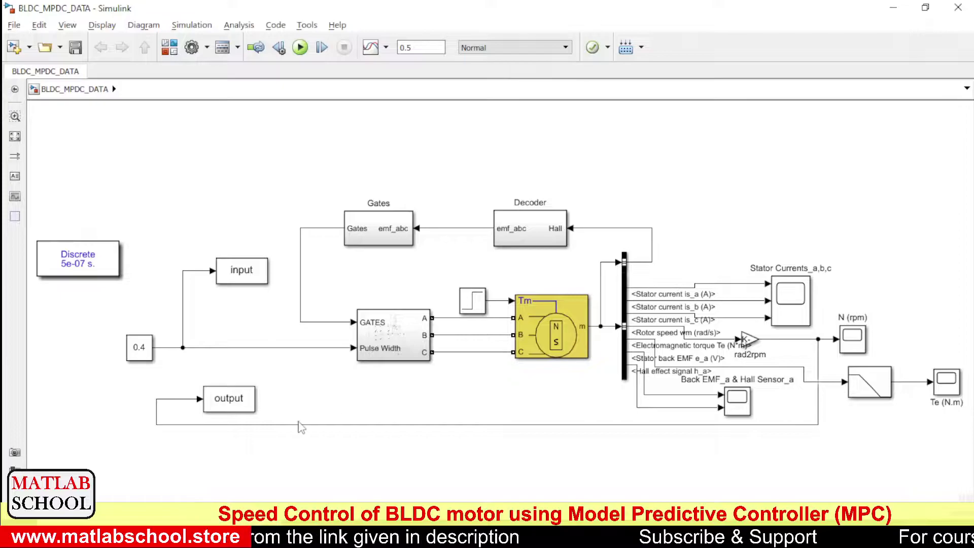
pyautogui.click(588, 355)
pyautogui.click(598, 358)
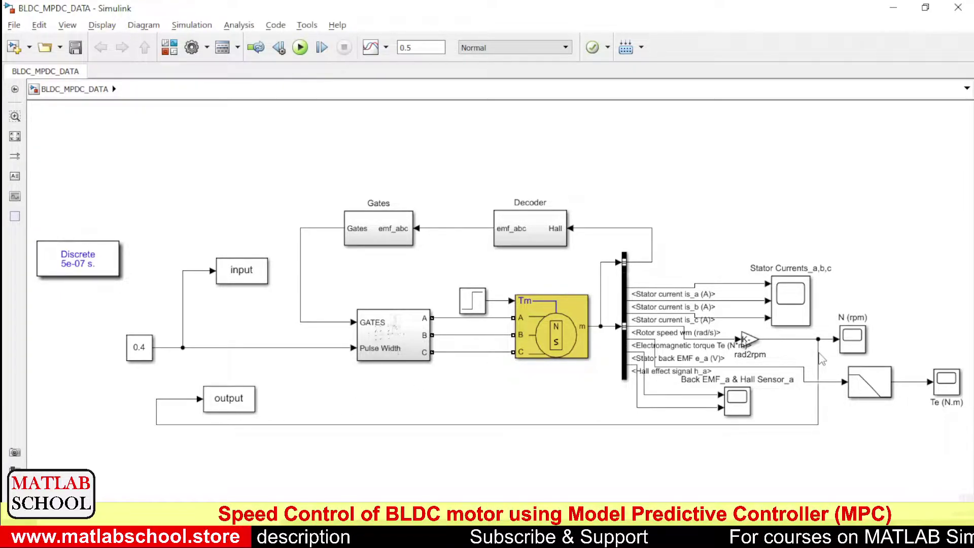
pyautogui.click(527, 332)
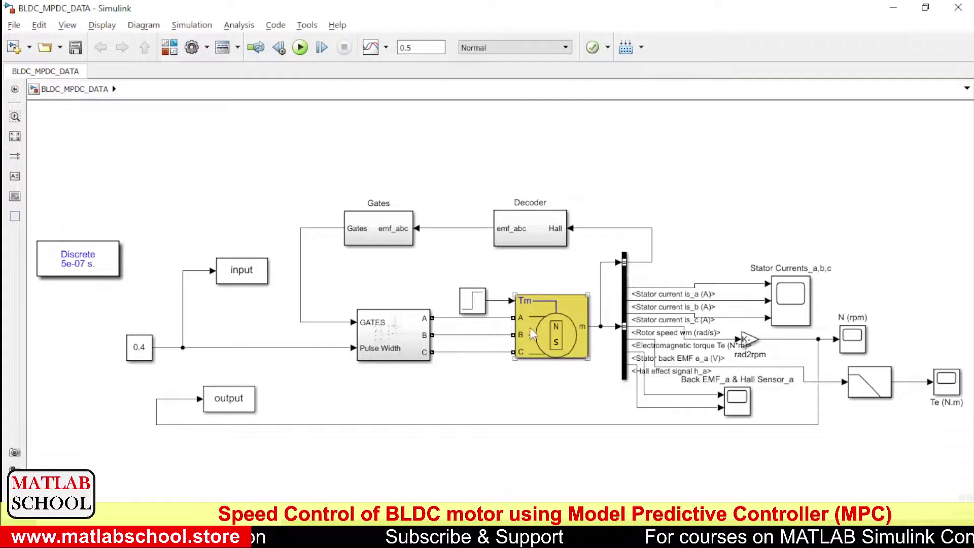
pyautogui.click(412, 345)
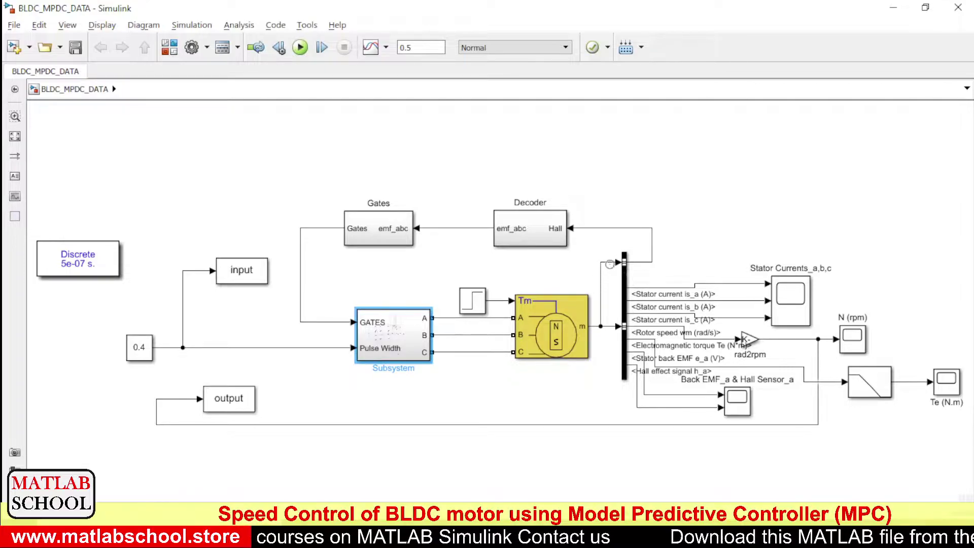
pyautogui.click(610, 263)
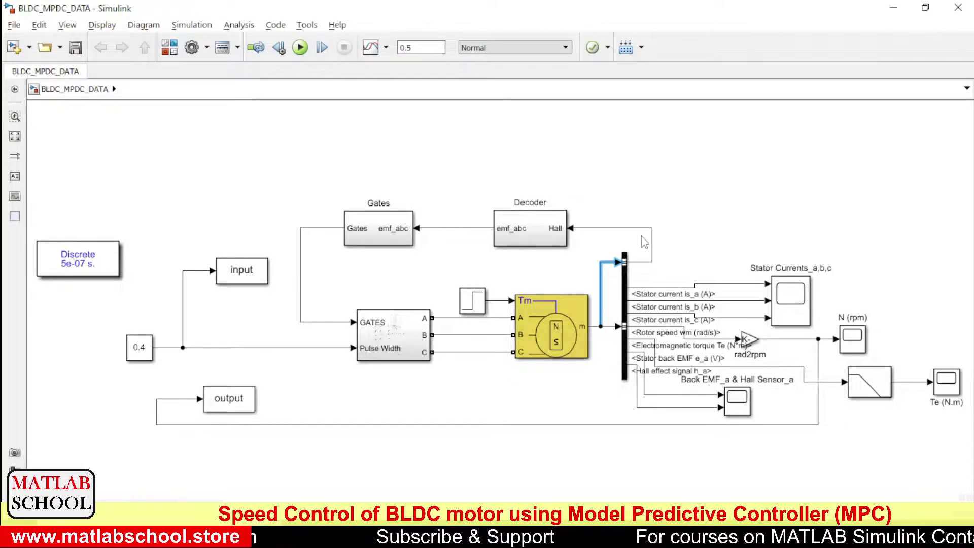
# Step: Inspect the logic inside the Decoder subsystem and return to the top-level model
pyautogui.click(535, 231)
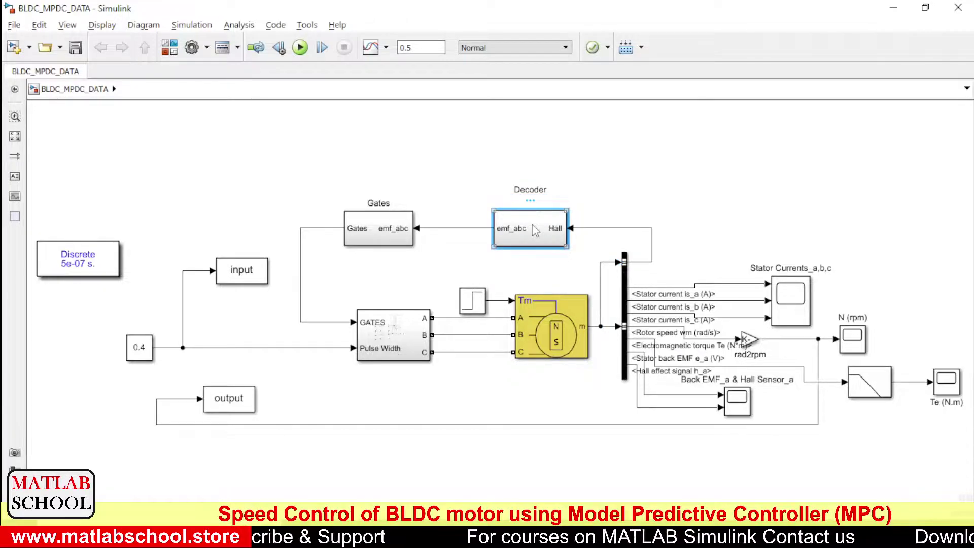
pyautogui.doubleClick(535, 230)
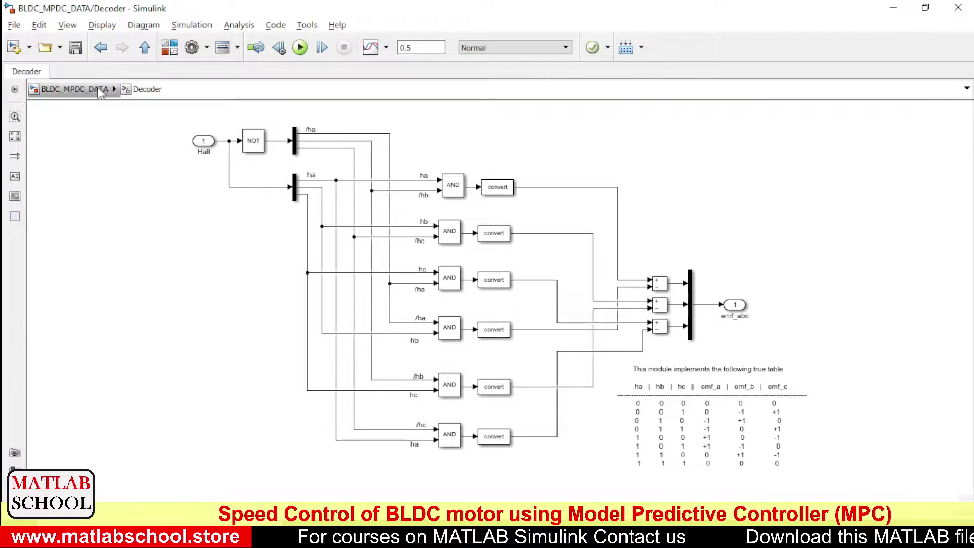
pyautogui.click(74, 89)
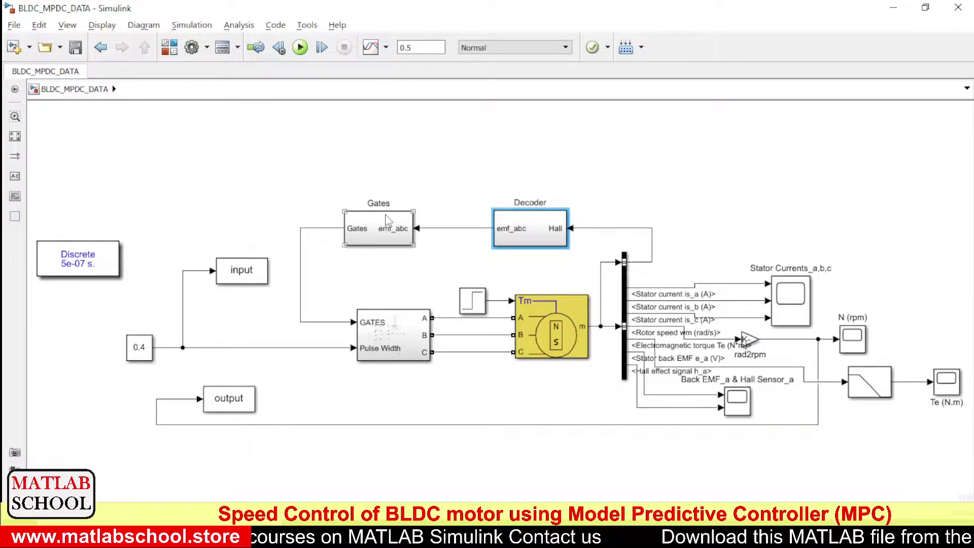
# Step: Inspect the inverter and PWM circuit inside the subsystem feeding the motor, and return to the top-level model
pyautogui.click(377, 335)
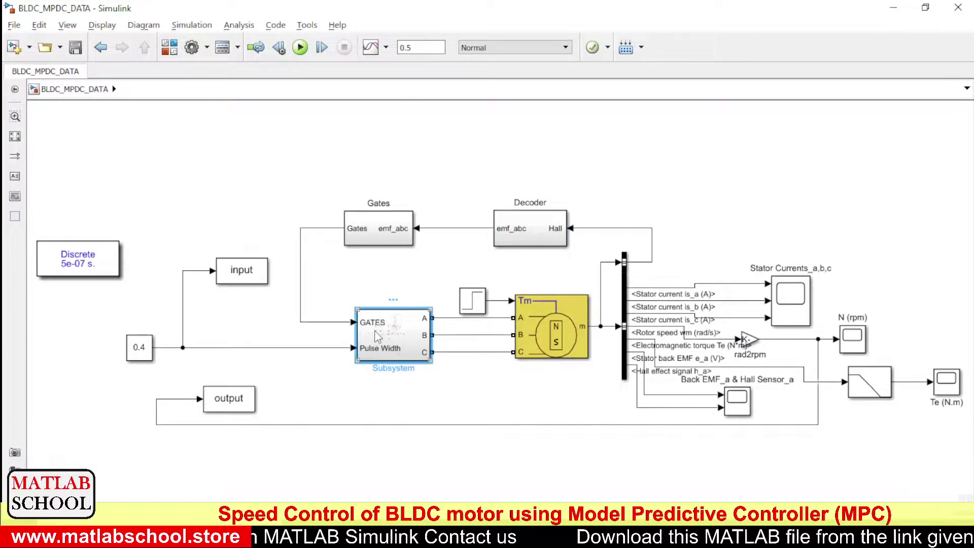
pyautogui.doubleClick(377, 336)
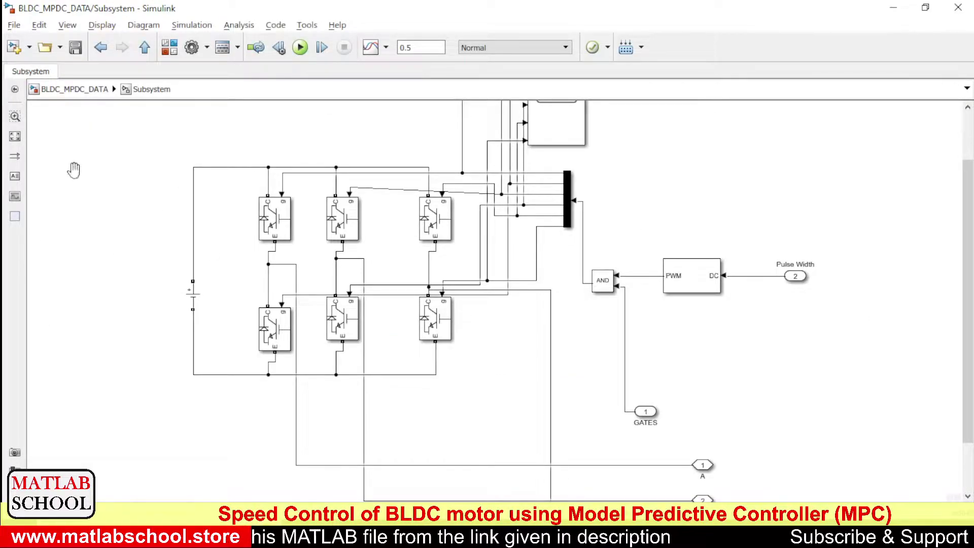
pyautogui.click(78, 95)
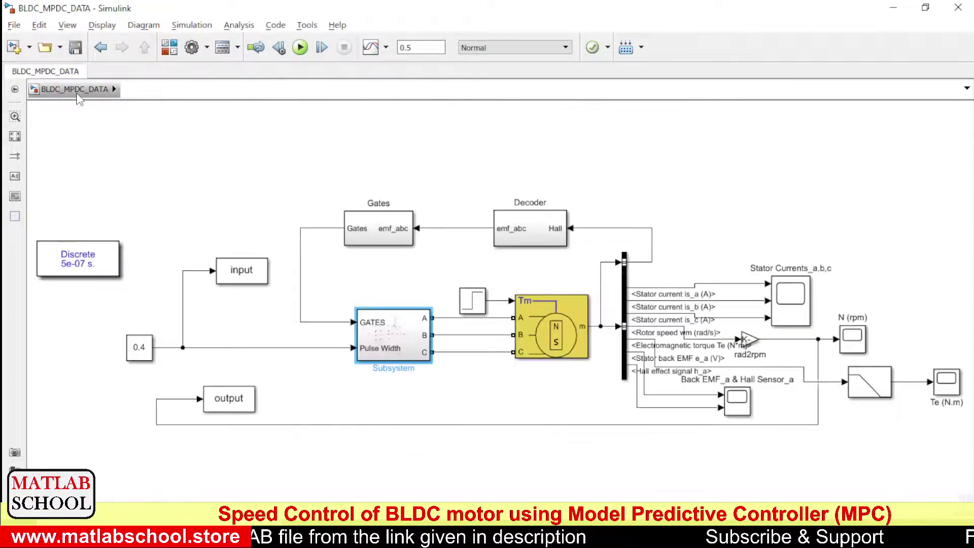
pyautogui.click(186, 169)
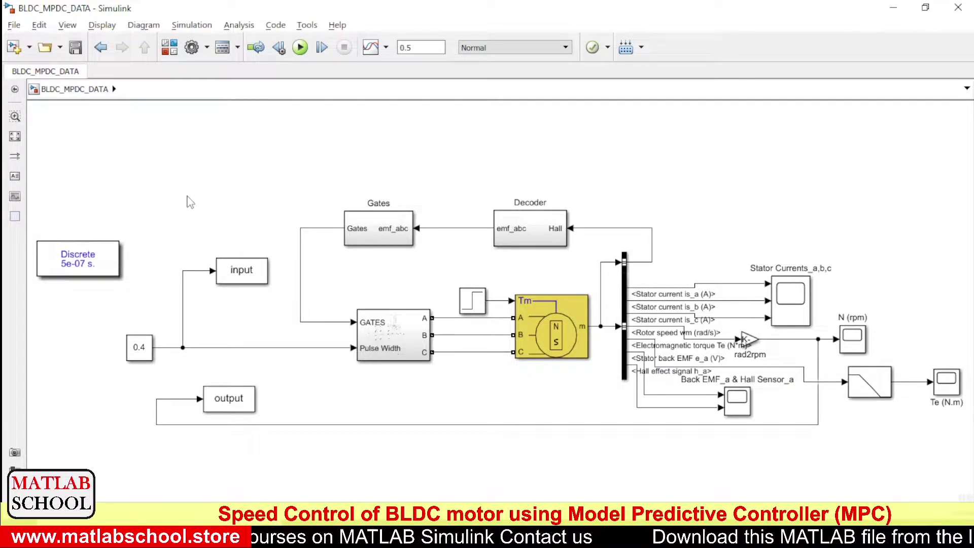
# Step: Run the BLDC_MPDC_DATA simulation and view the rotor speed curve in the N (rpm) scope
pyautogui.click(301, 51)
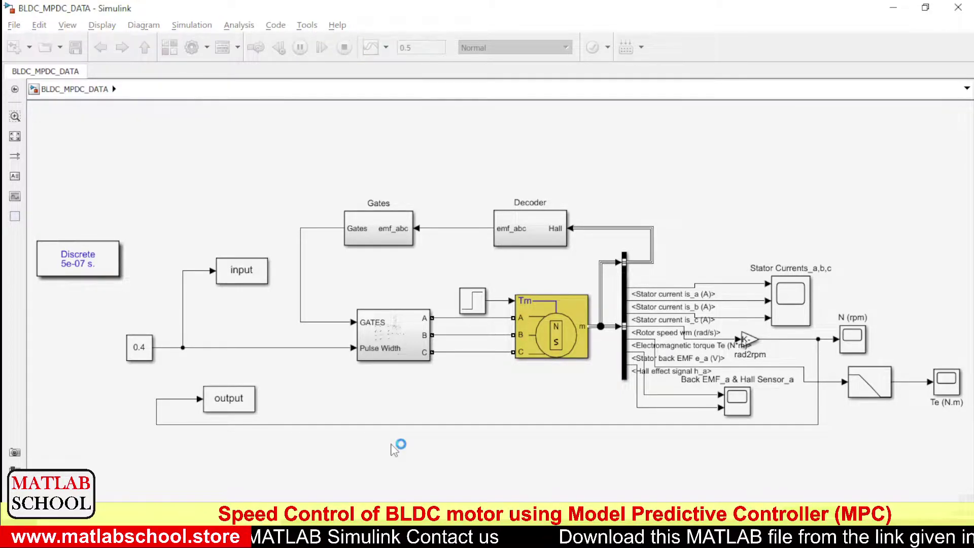
pyautogui.click(857, 338)
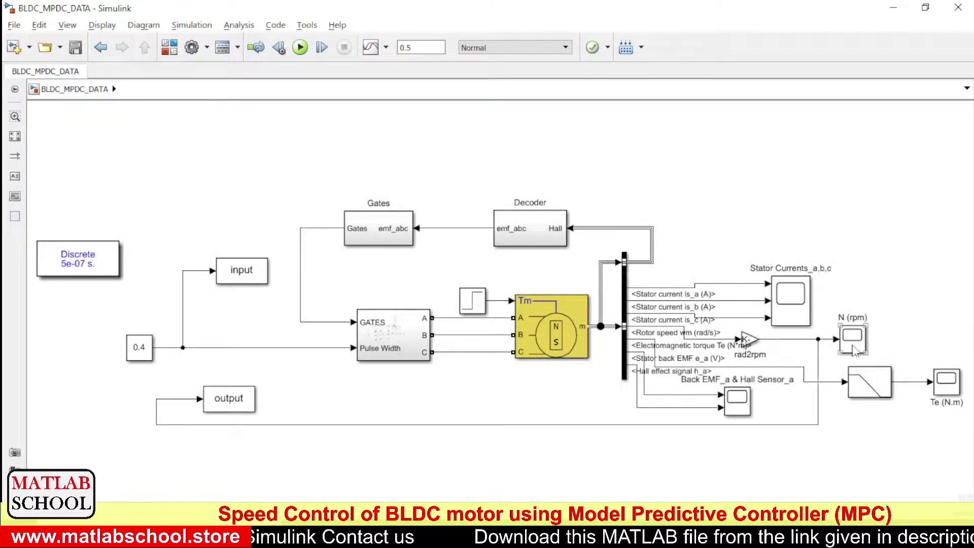
pyautogui.doubleClick(857, 339)
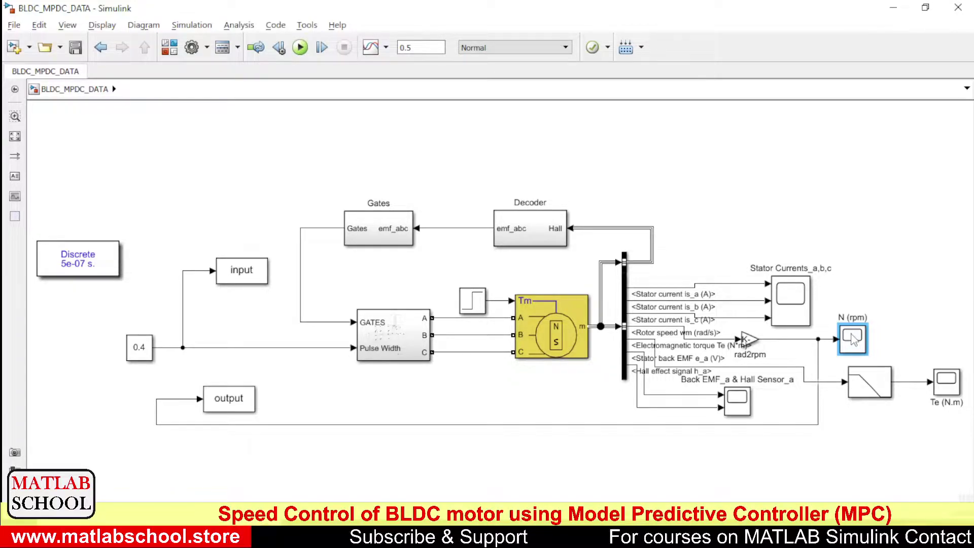
pyautogui.doubleClick(854, 337)
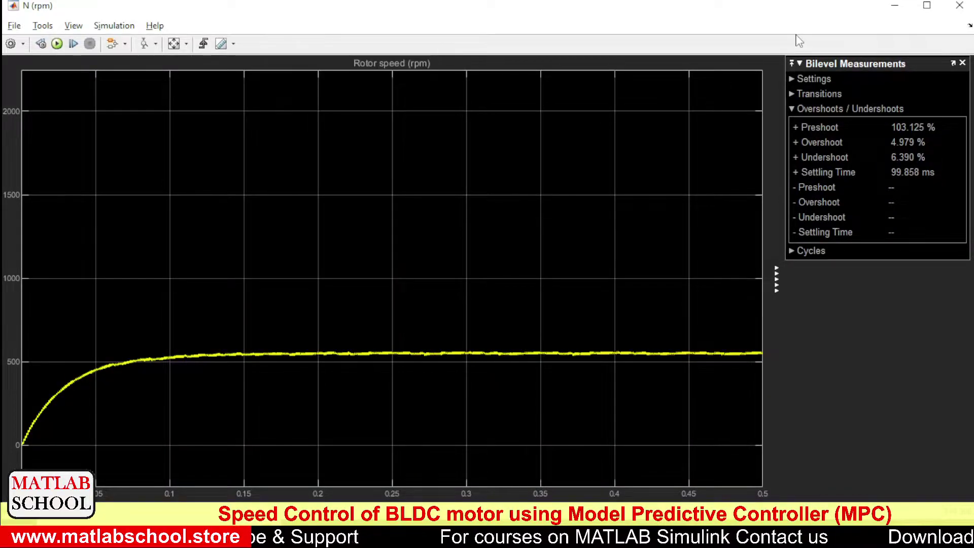
pyautogui.click(895, 8)
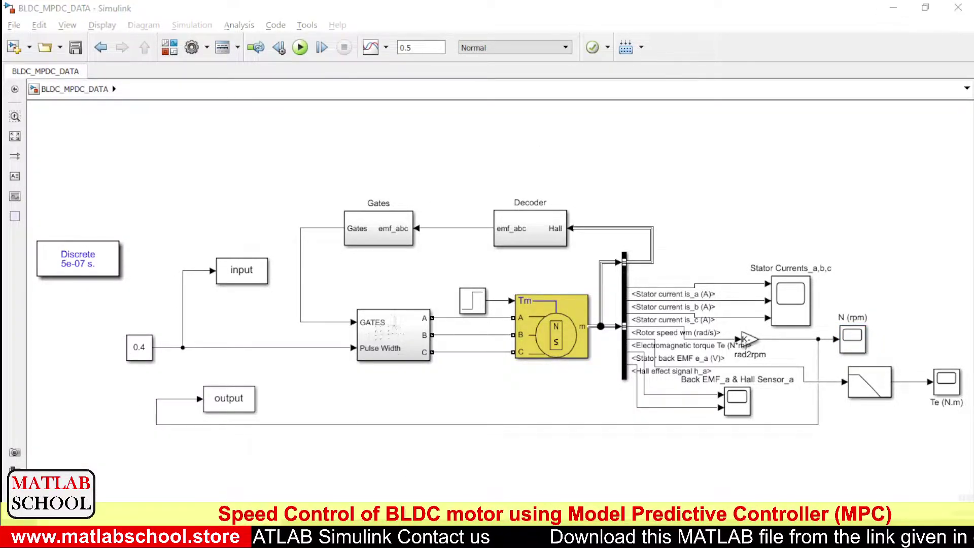
# Step: Switch to MATLAB and check the logged input and output variables in the workspace
pyautogui.click(381, 536)
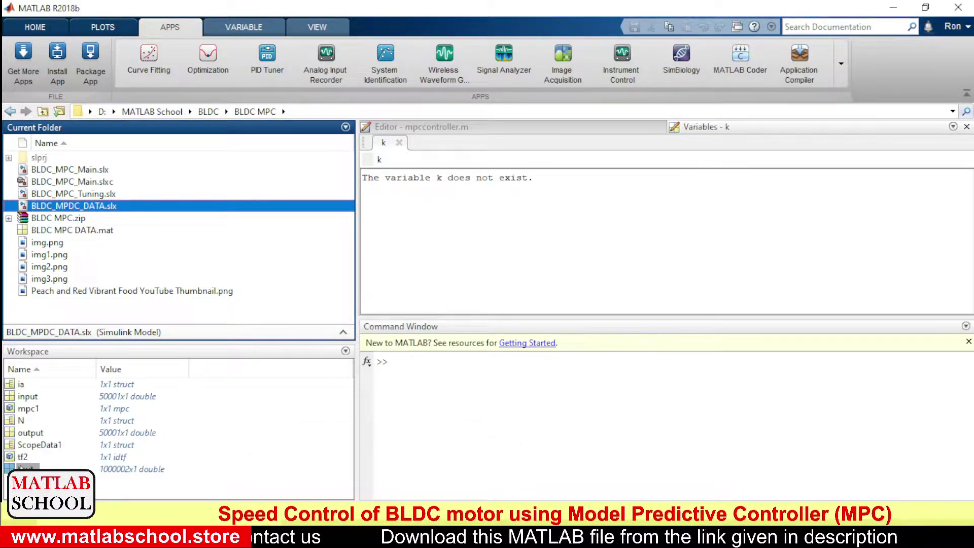
pyautogui.click(27, 398)
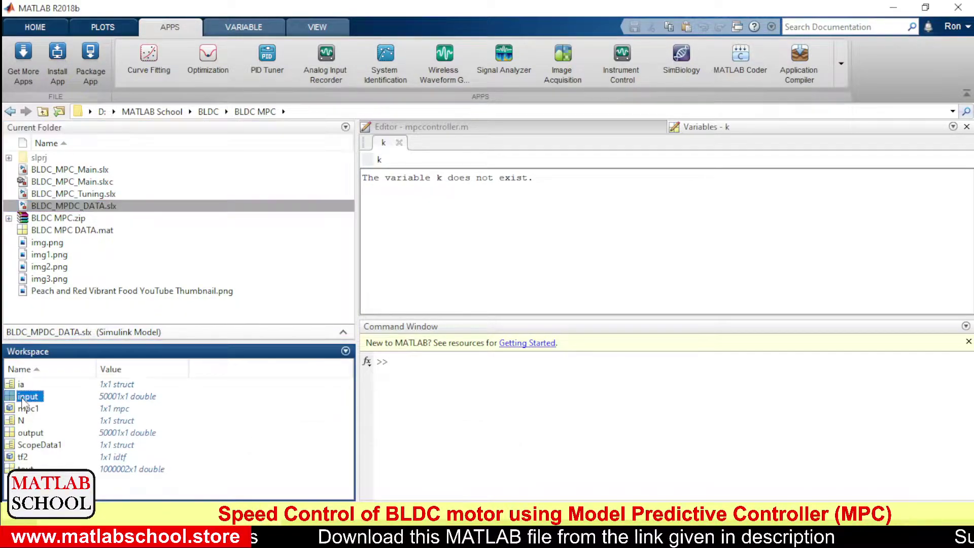
pyautogui.click(20, 434)
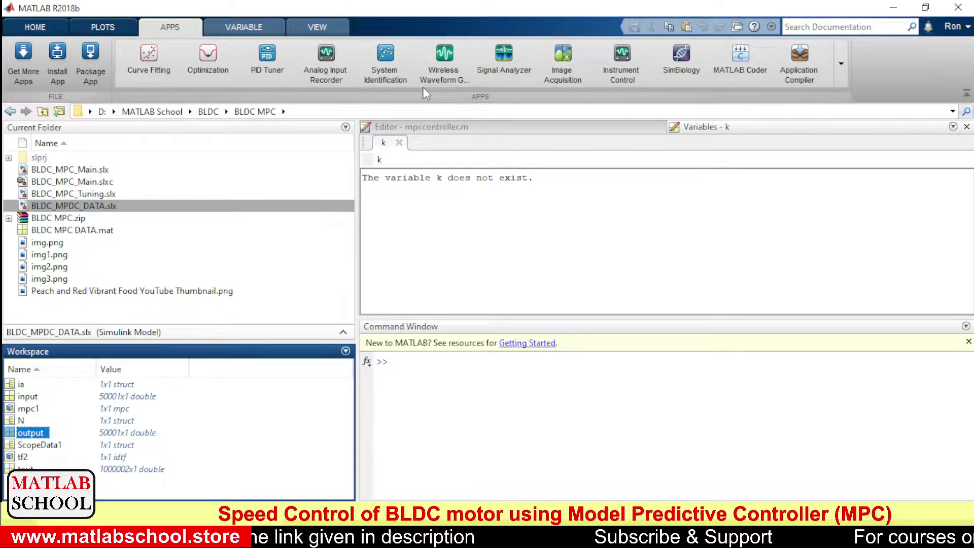
# Step: Open the System Identification app and start importing time-domain data
pyautogui.click(384, 66)
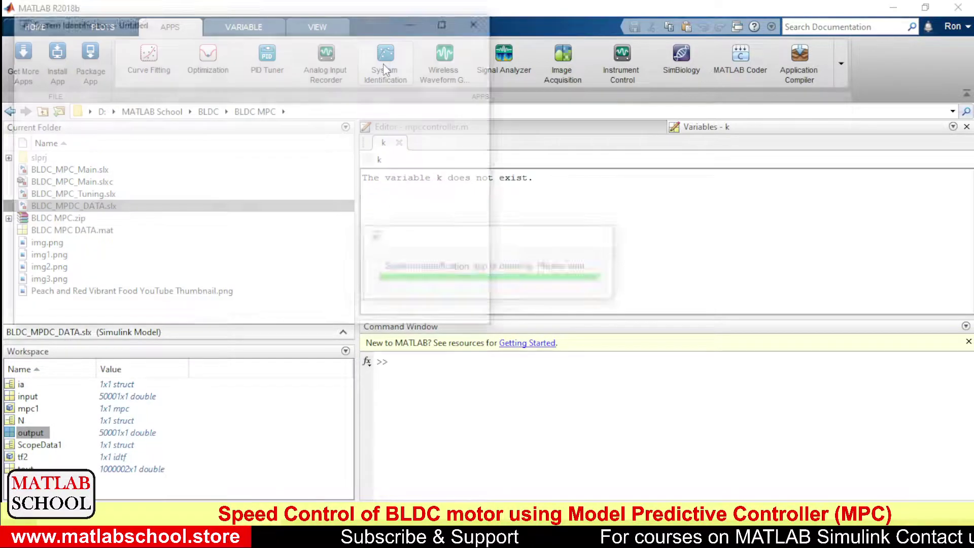
pyautogui.moveTo(312, 24); pyautogui.dragTo(714, 85)
pyautogui.click(523, 130)
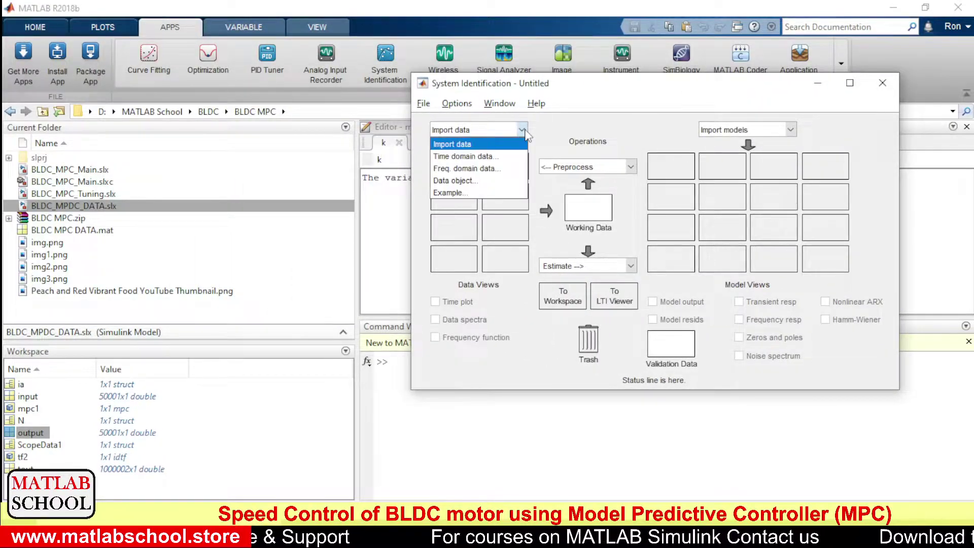
pyautogui.click(503, 157)
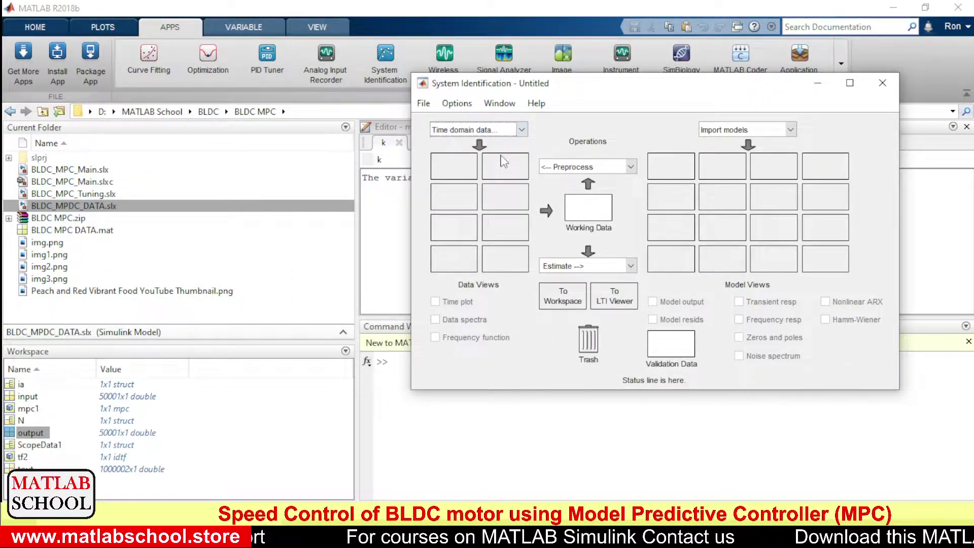
# Step: Set the import's workspace variables to input and output, and the starting time to 0
pyautogui.click(706, 205)
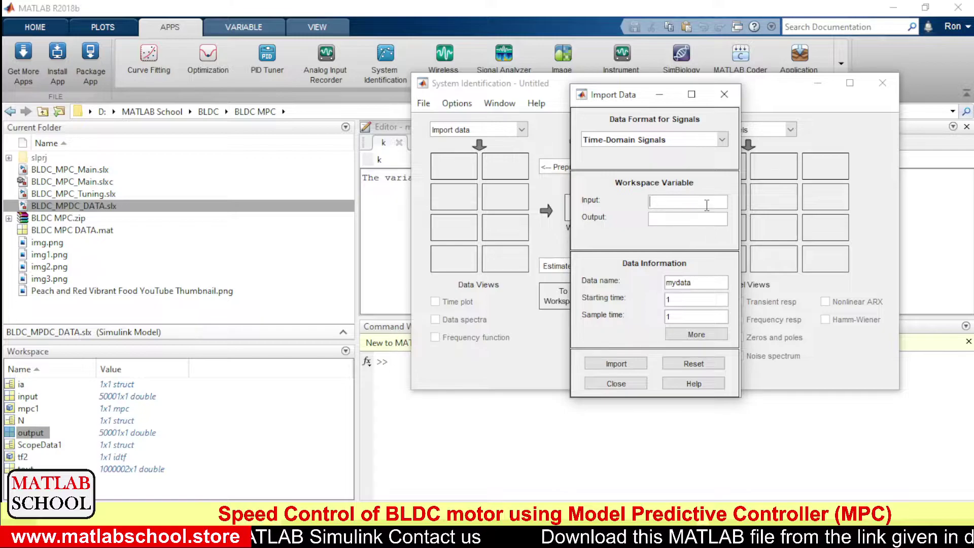
pyautogui.write('in')
pyautogui.write('ut')
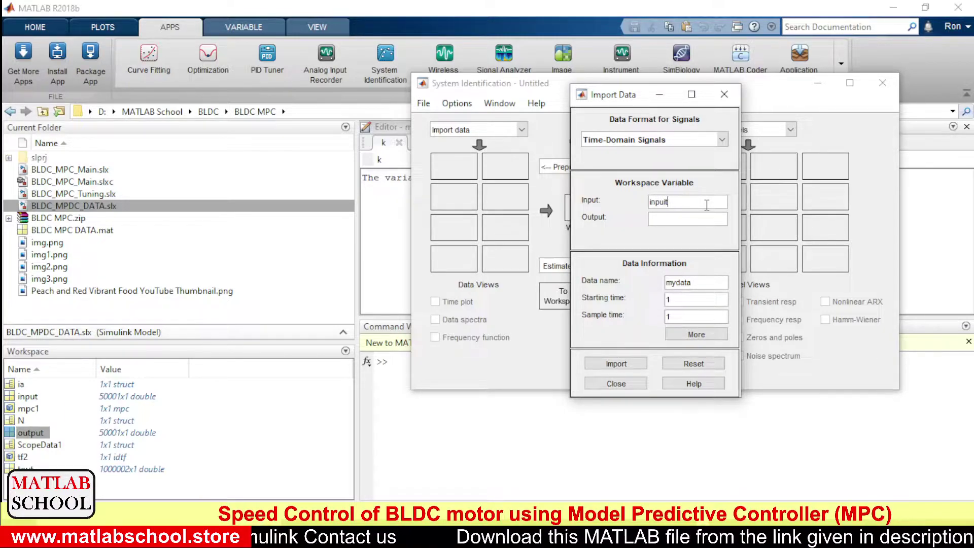
pyautogui.press('BackSpace')
pyautogui.press('BackSpace')
pyautogui.write('t')
pyautogui.click(705, 220)
pyautogui.write('output')
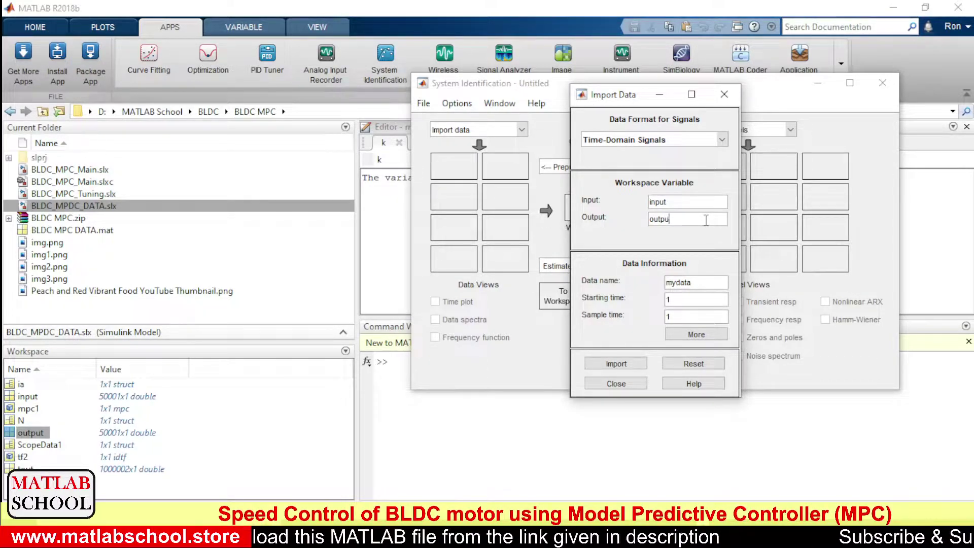
pyautogui.press('BackSpace')
pyautogui.write('0')
# Step: Check the sample time of the input To Workspace block in the Simulink model and return to System Identification
pyautogui.click(703, 317)
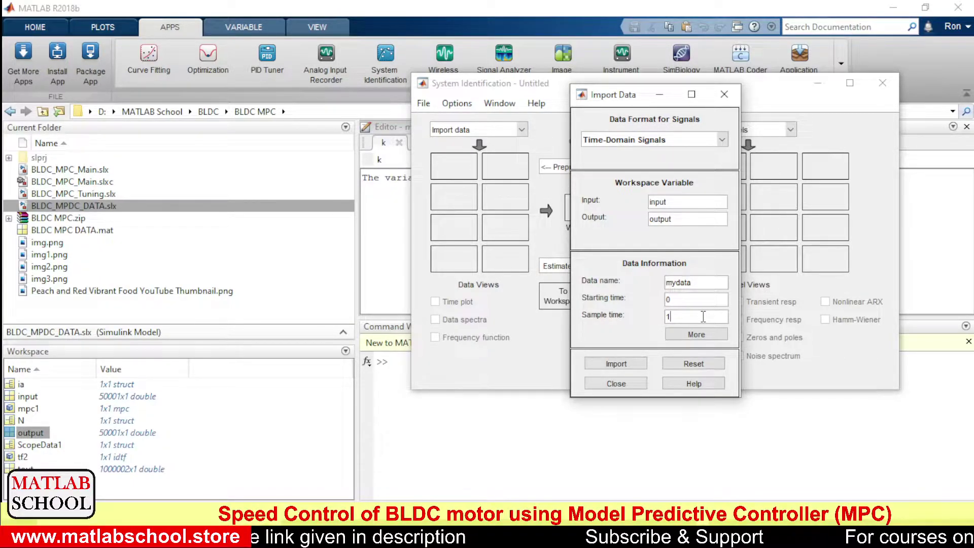
pyautogui.hotkey('alt', 'Tab')
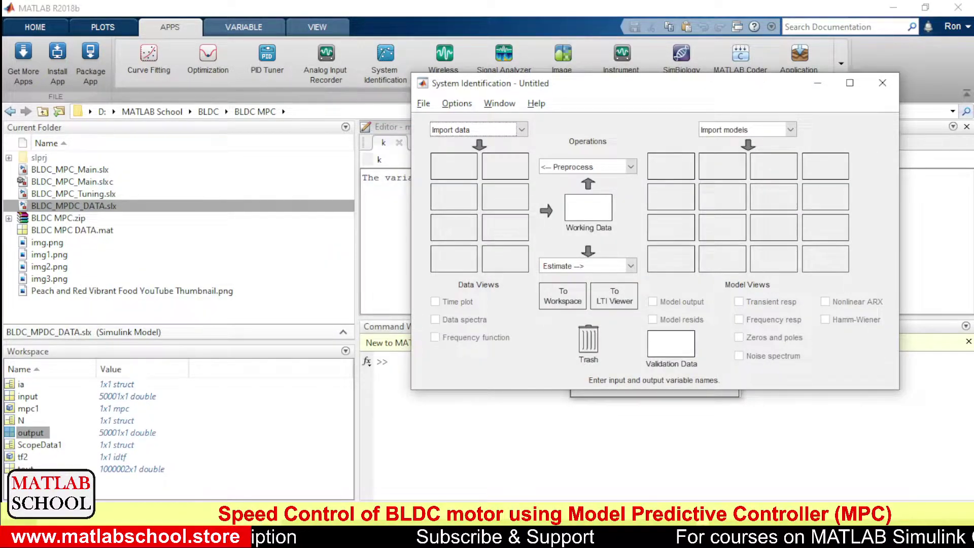
pyautogui.hotkey('alt', 'Tab')
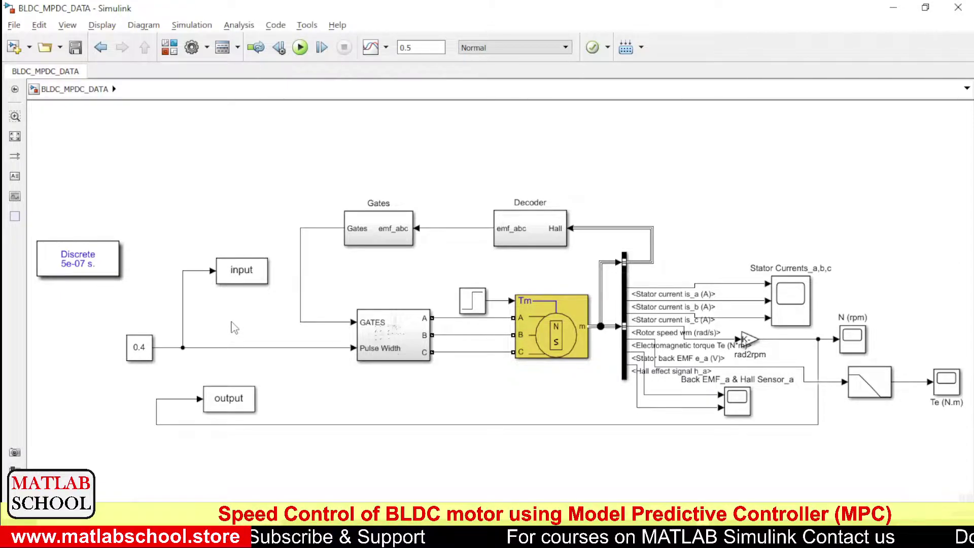
pyautogui.click(245, 275)
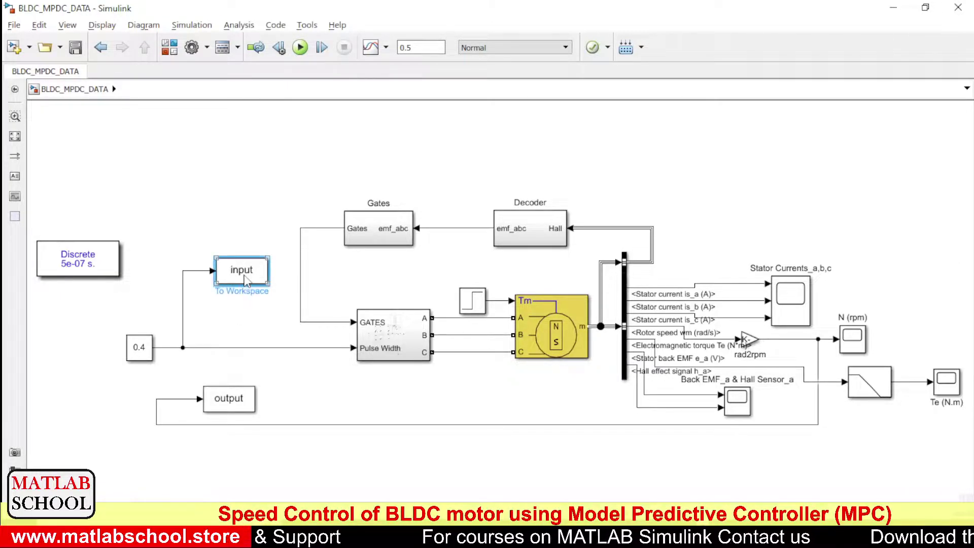
pyautogui.doubleClick(245, 274)
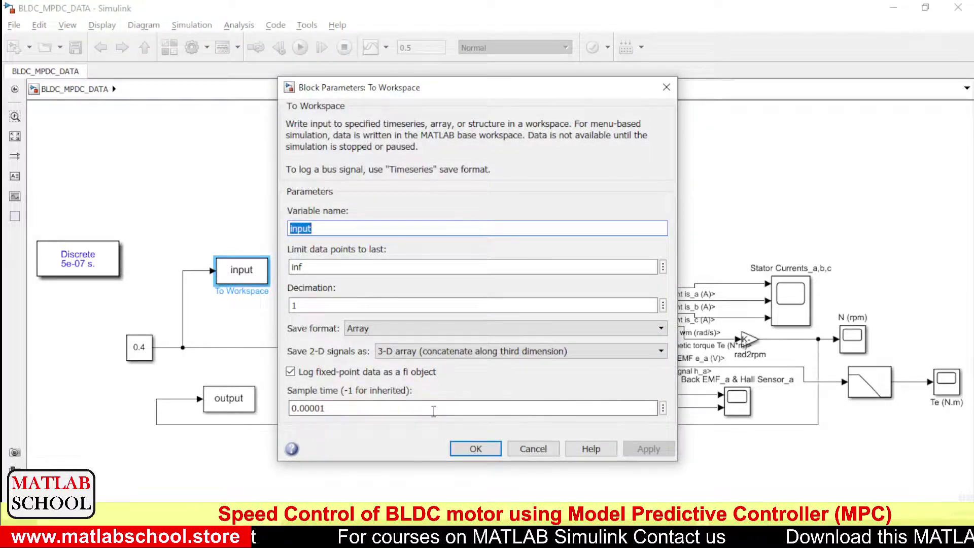
pyautogui.doubleClick(434, 410)
pyautogui.click(476, 448)
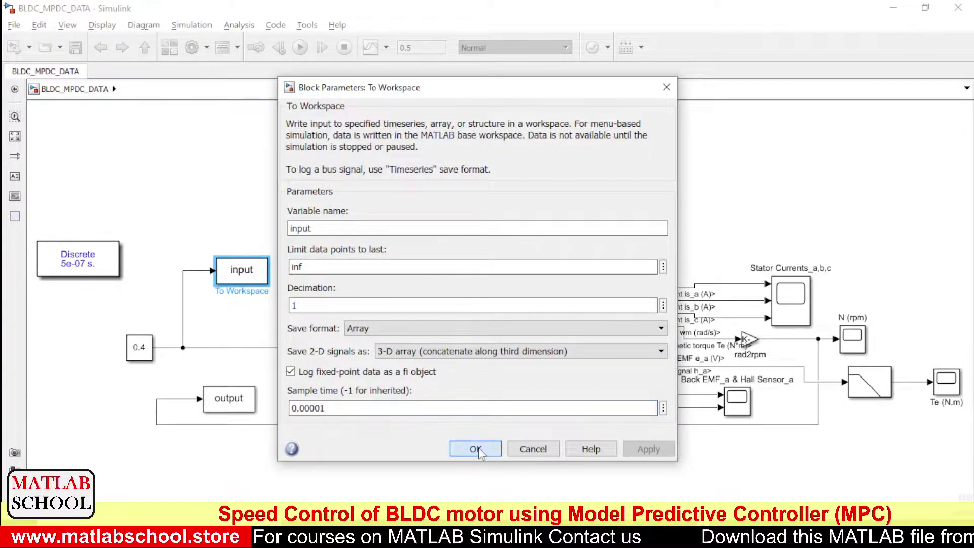
pyautogui.click(422, 470)
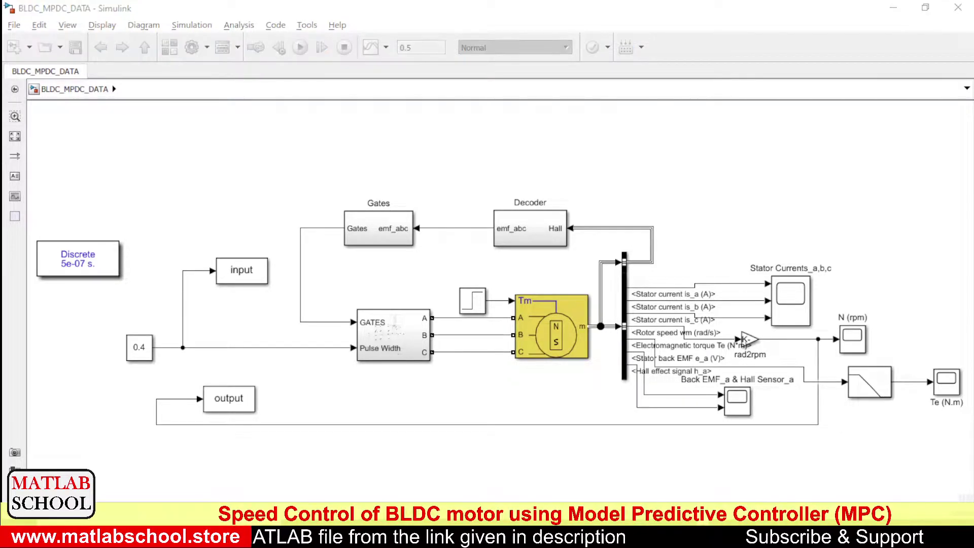
pyautogui.hotkey('alt', 'Tab')
pyautogui.click(591, 222)
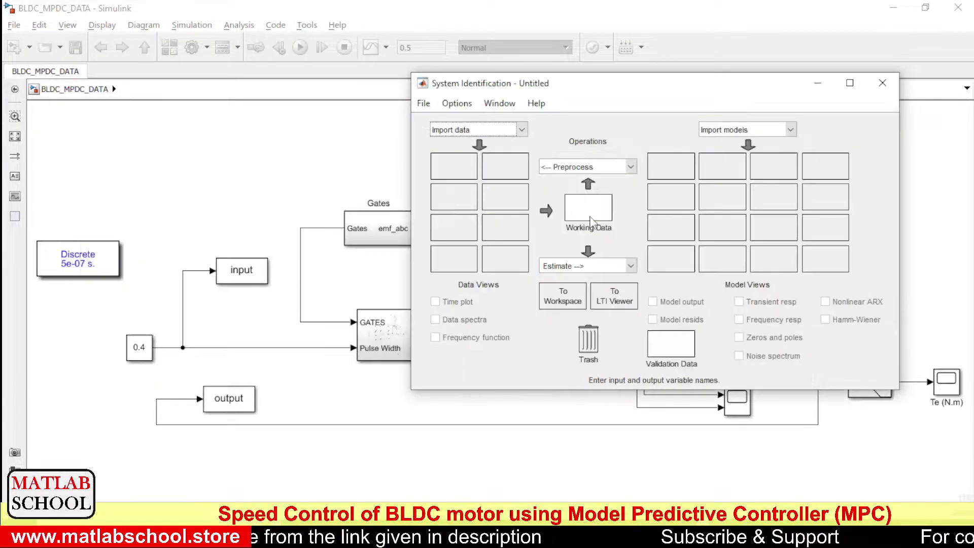
# Step: Set the import's sample time to 0.00001, import the data set mydata and close the import dialog
pyautogui.hotkey('alt', 'Tab')
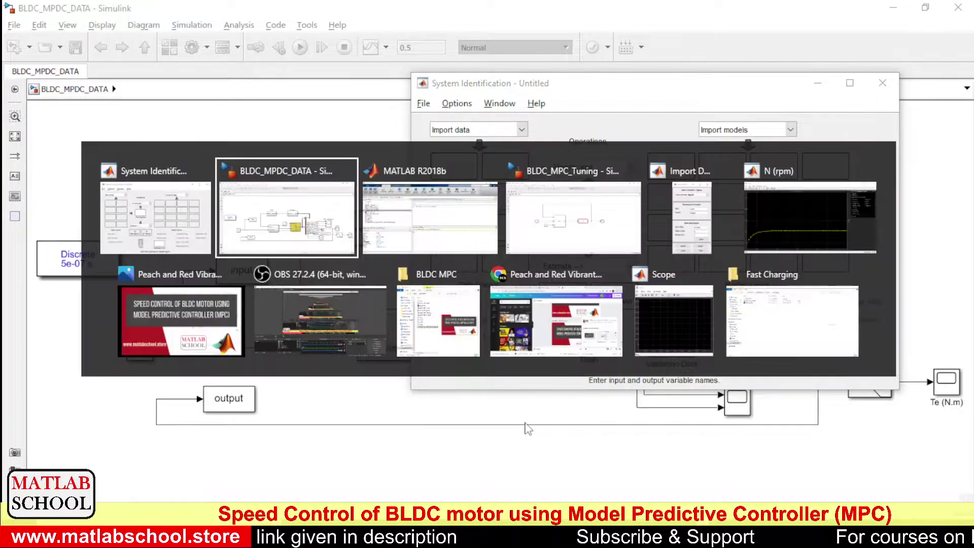
pyautogui.click(680, 244)
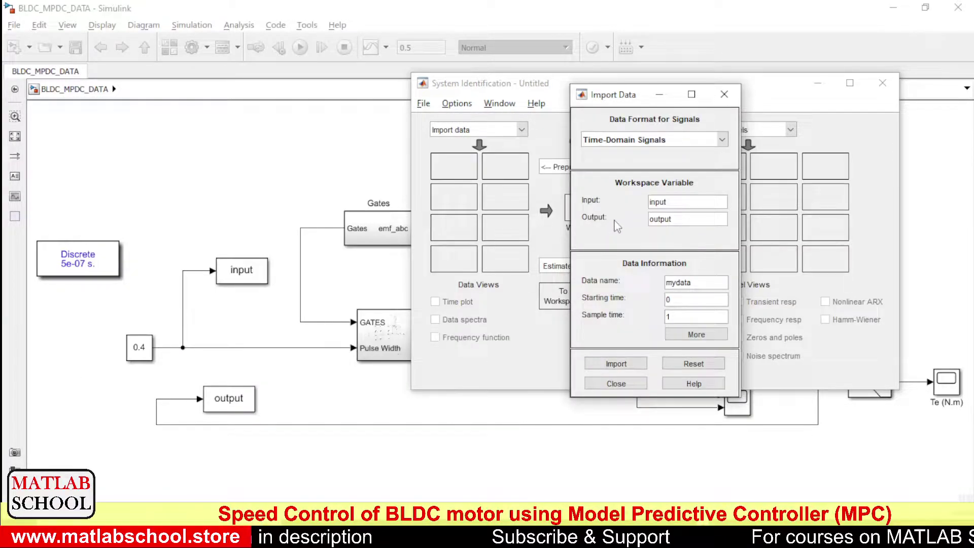
pyautogui.press('BackSpace')
pyautogui.write('0.00001')
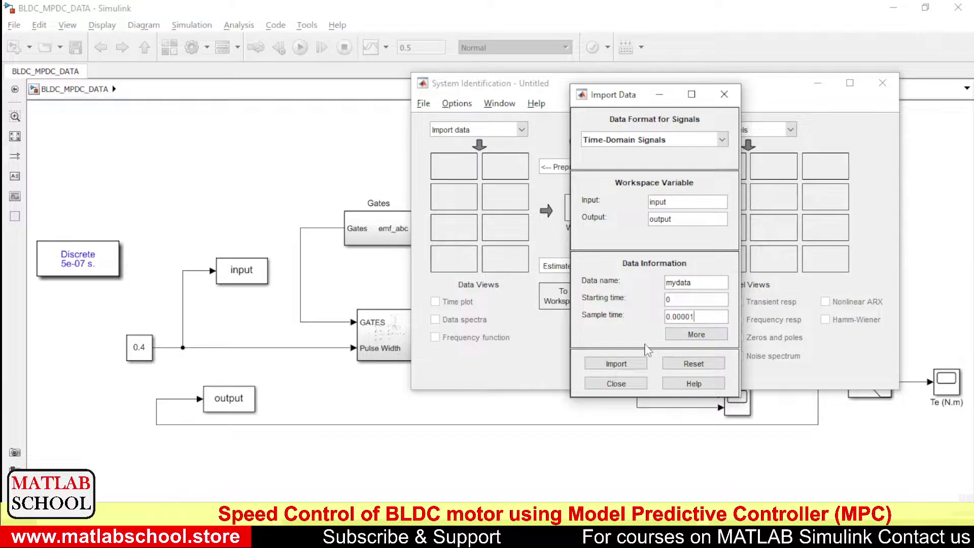
pyautogui.click(612, 364)
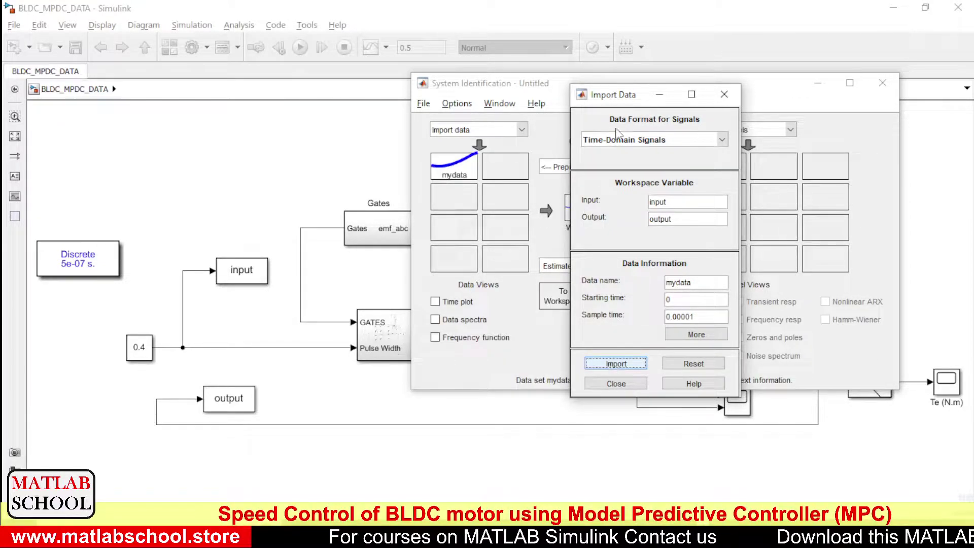
pyautogui.click(718, 100)
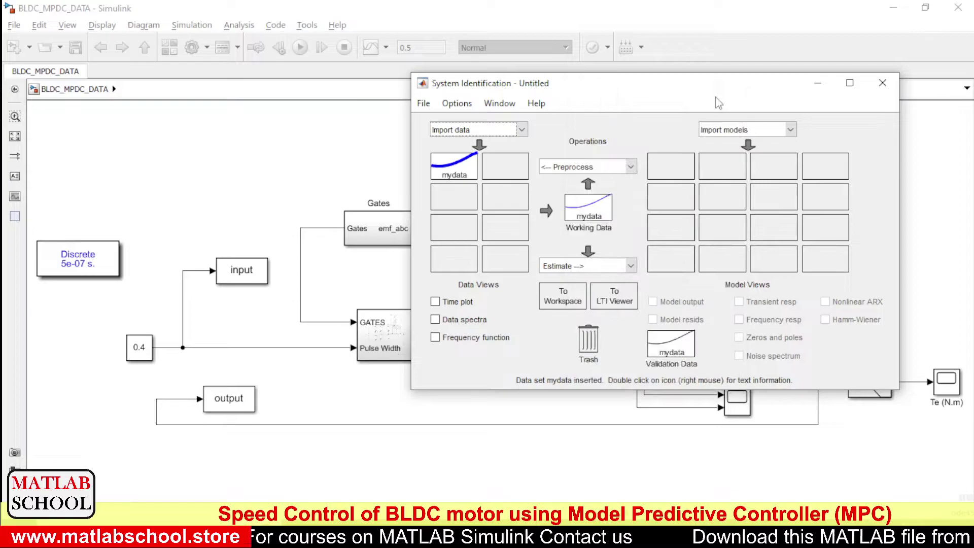
# Step: Estimate a continuous-time transfer function model from mydata with 2 poles and 1 zero, and close the progress report
pyautogui.click(588, 267)
pyautogui.click(591, 293)
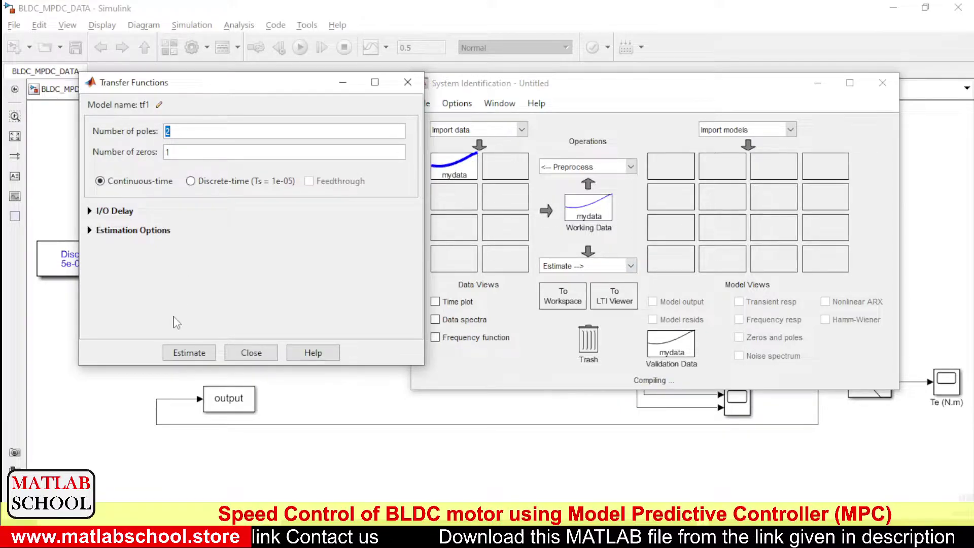
pyautogui.click(187, 354)
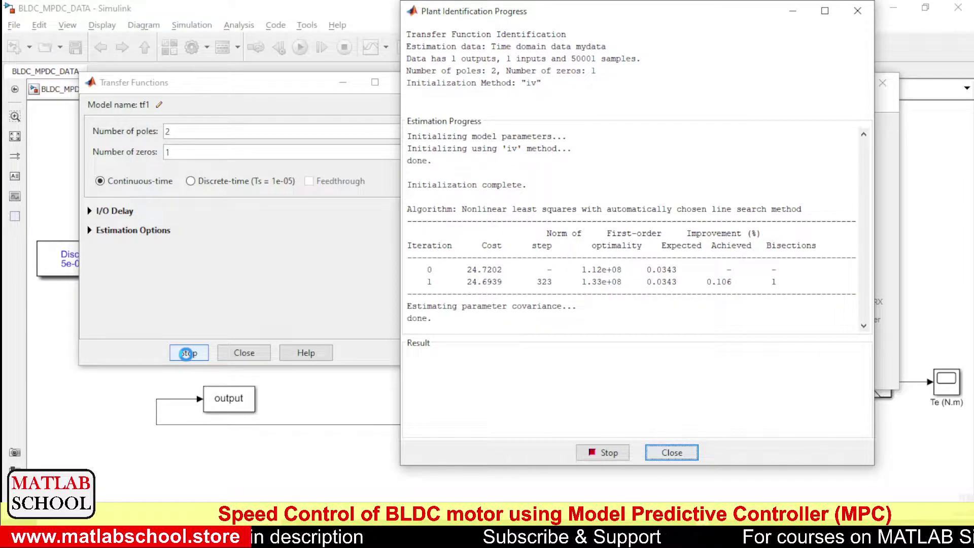
pyautogui.click(186, 353)
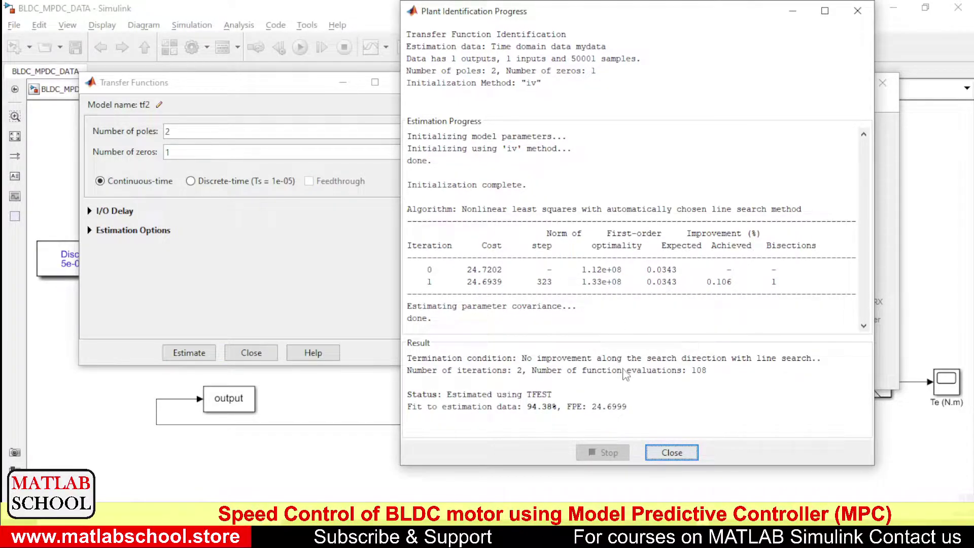
pyautogui.click(669, 452)
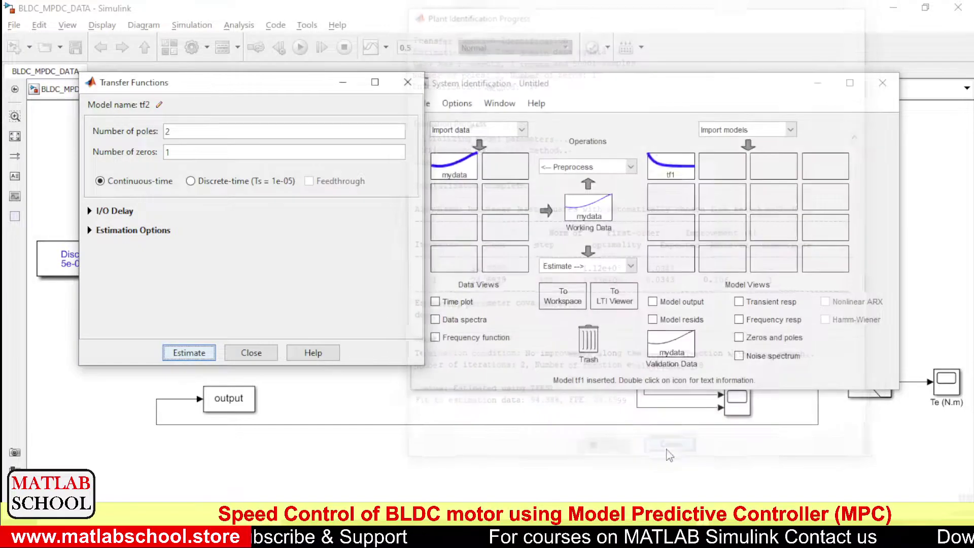
# Step: Examine the model information of tf1 to read the identified transfer function, and close it
pyautogui.click(864, 252)
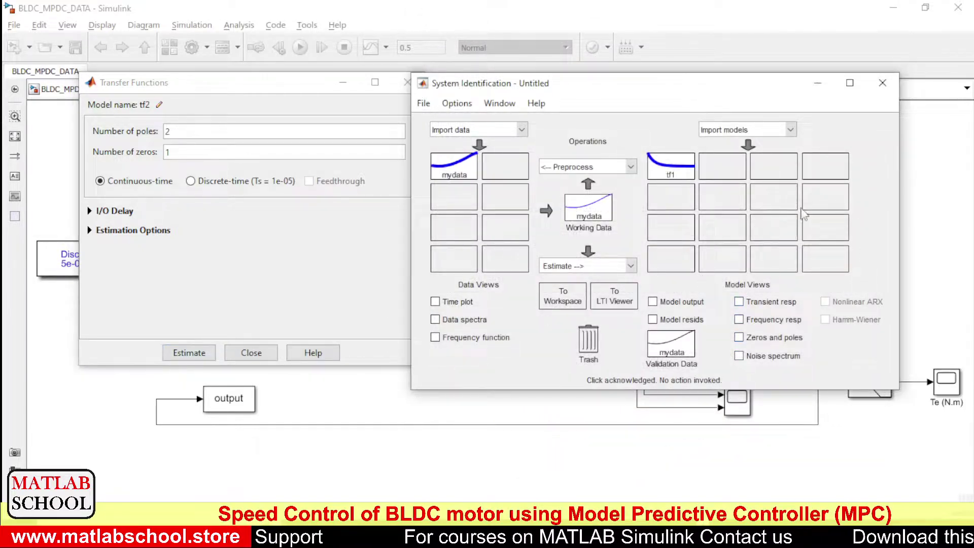
pyautogui.doubleClick(672, 170)
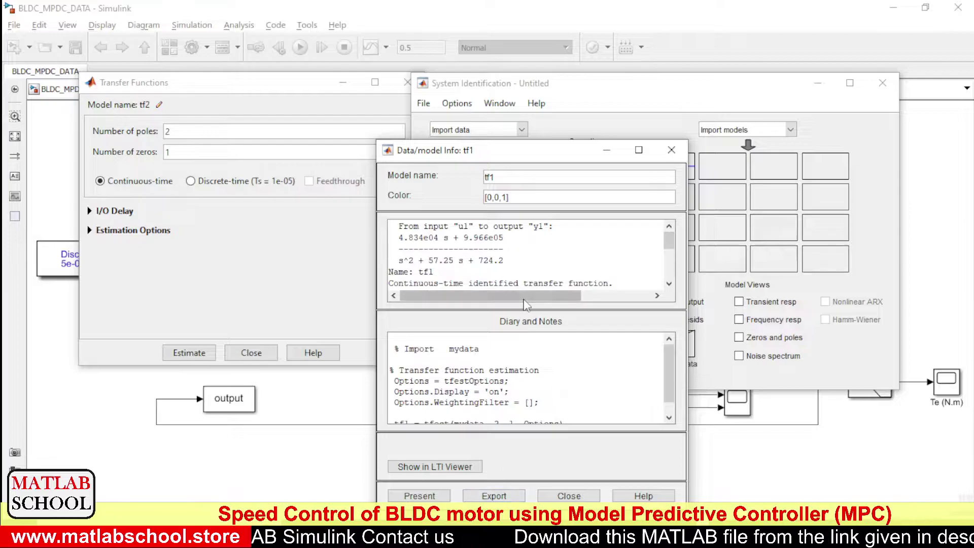
pyautogui.click(672, 150)
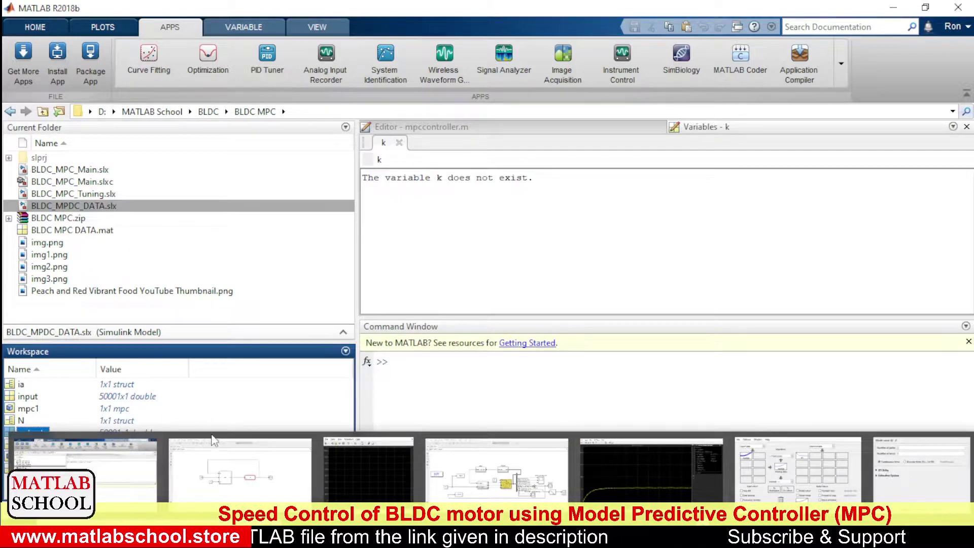
# Step: Switch to the BLDC_MPC_Tuning model in Simulink and check which variable the LTI System block uses
pyautogui.click(239, 461)
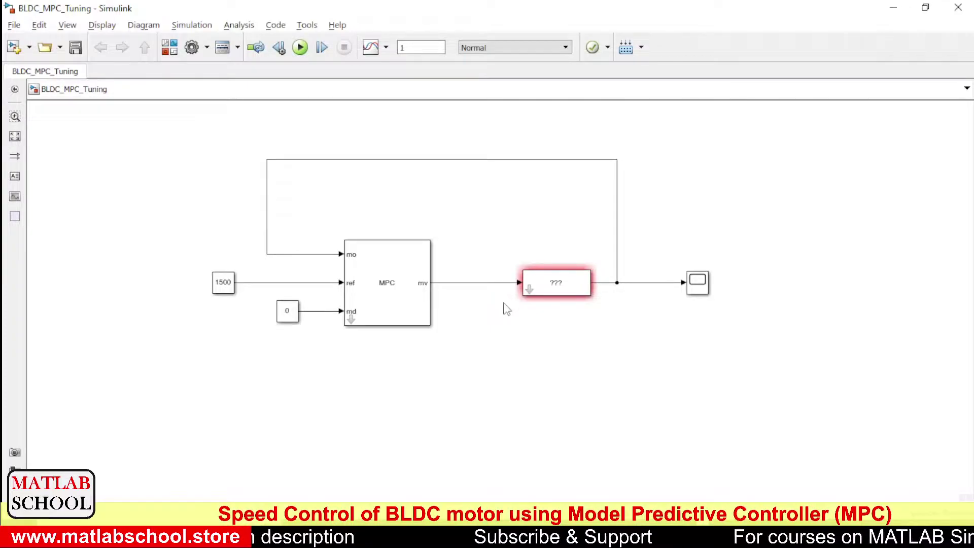
pyautogui.click(561, 285)
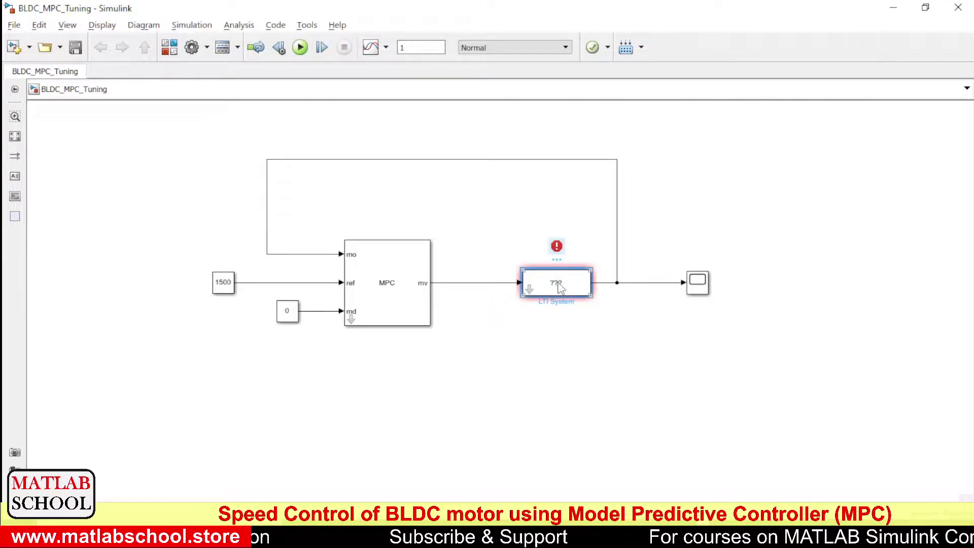
pyautogui.doubleClick(560, 287)
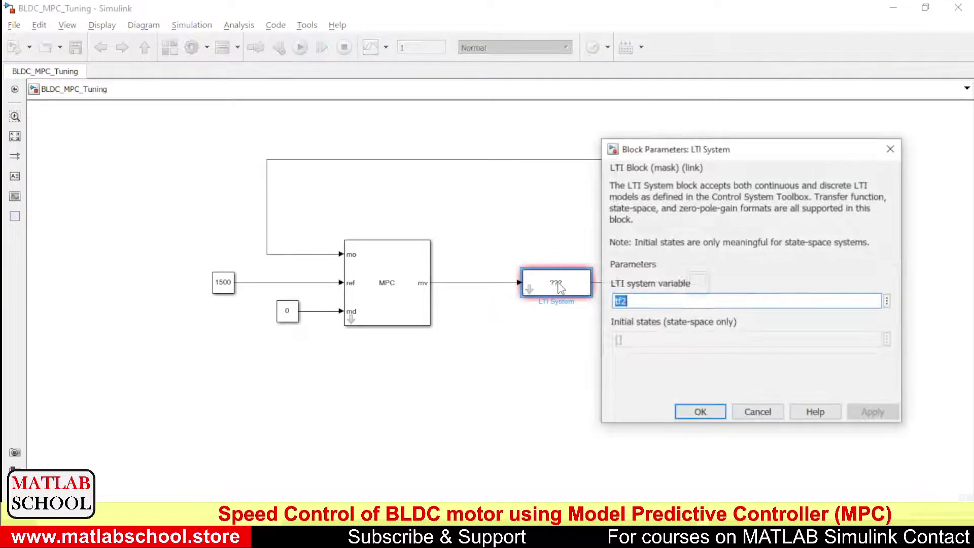
pyautogui.click(701, 413)
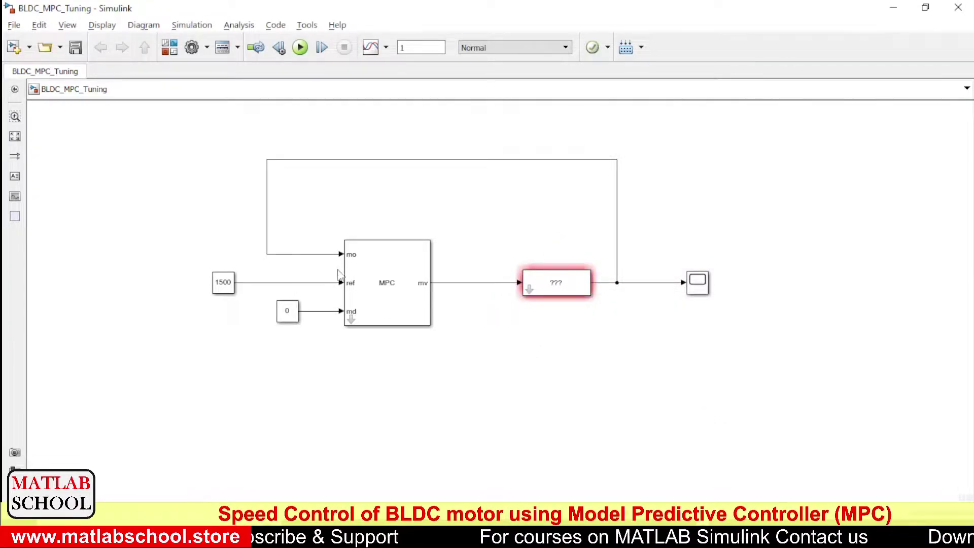
pyautogui.click(396, 302)
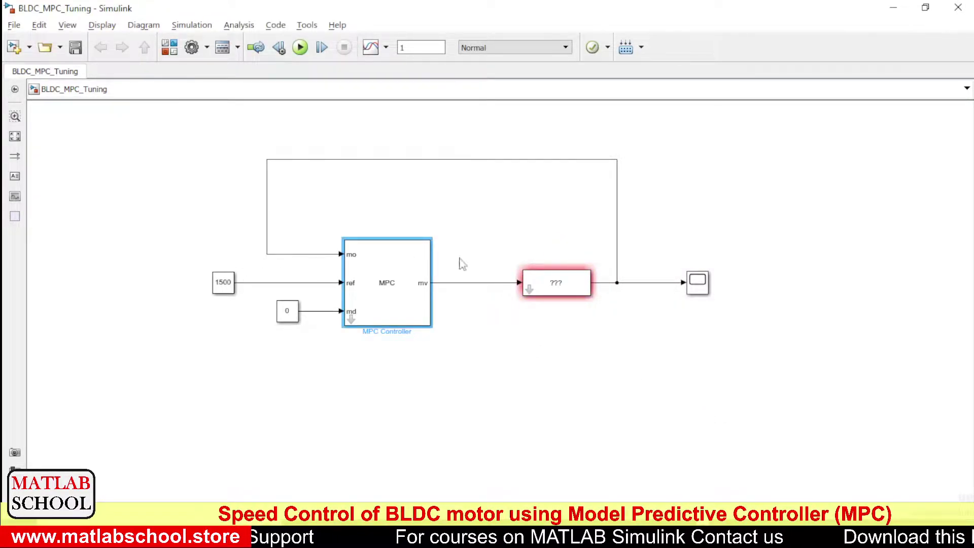
pyautogui.click(577, 287)
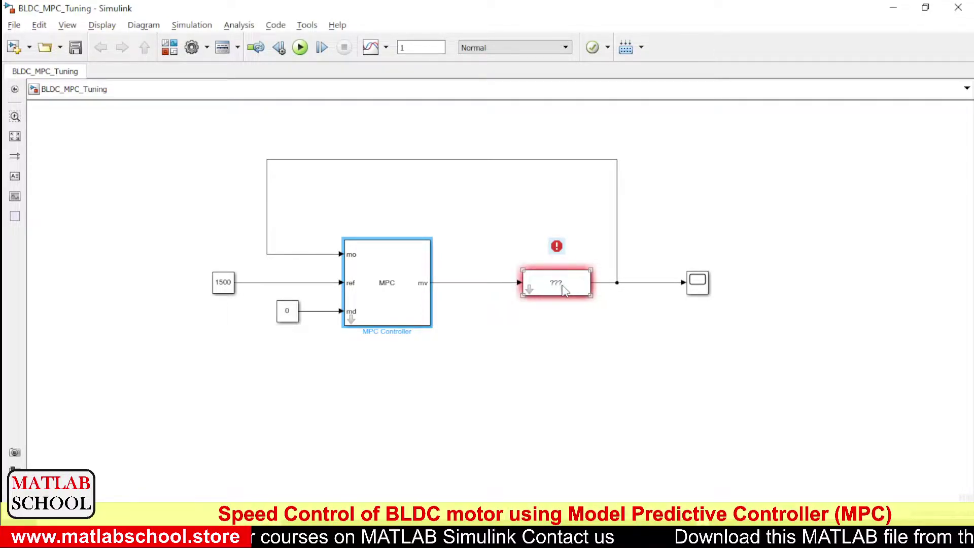
pyautogui.click(490, 394)
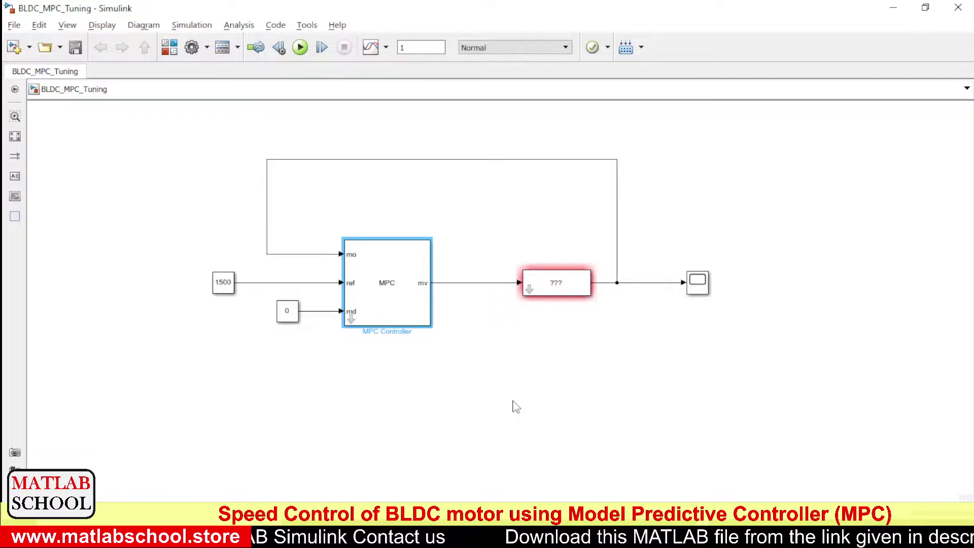
# Step: Clear the controller name in the MPC Controller block's parameters, apply it and start designing a new controller
pyautogui.click(337, 314)
pyautogui.doubleClick(395, 296)
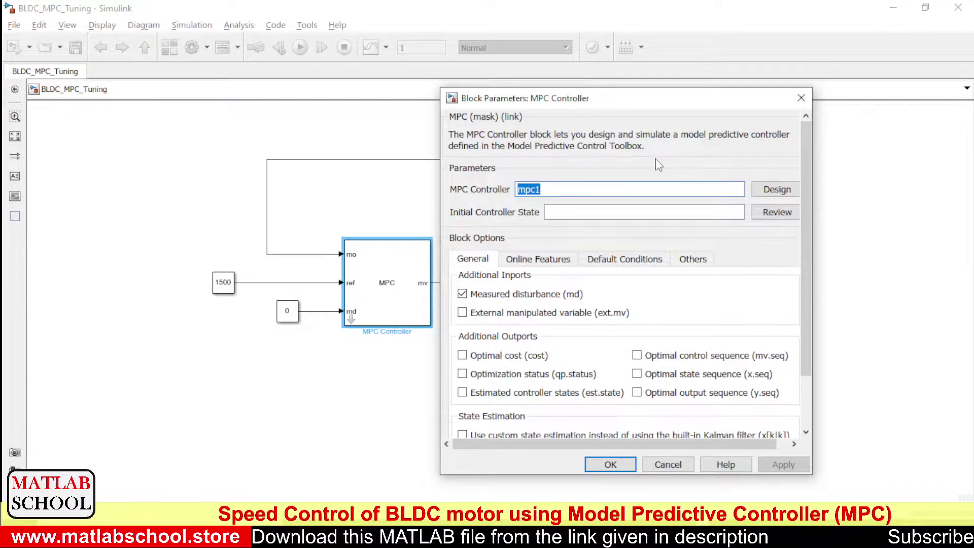
pyautogui.press('BackSpace')
pyautogui.click(782, 464)
pyautogui.click(772, 192)
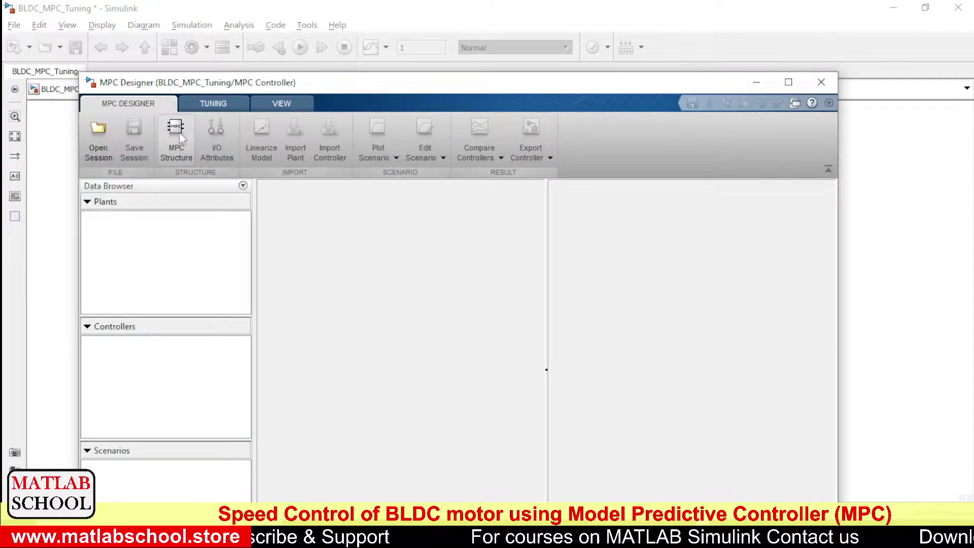
# Step: Define and linearize the MPC structure with the 1e-05 controller sample time, view the output response and export the controller
pyautogui.click(178, 132)
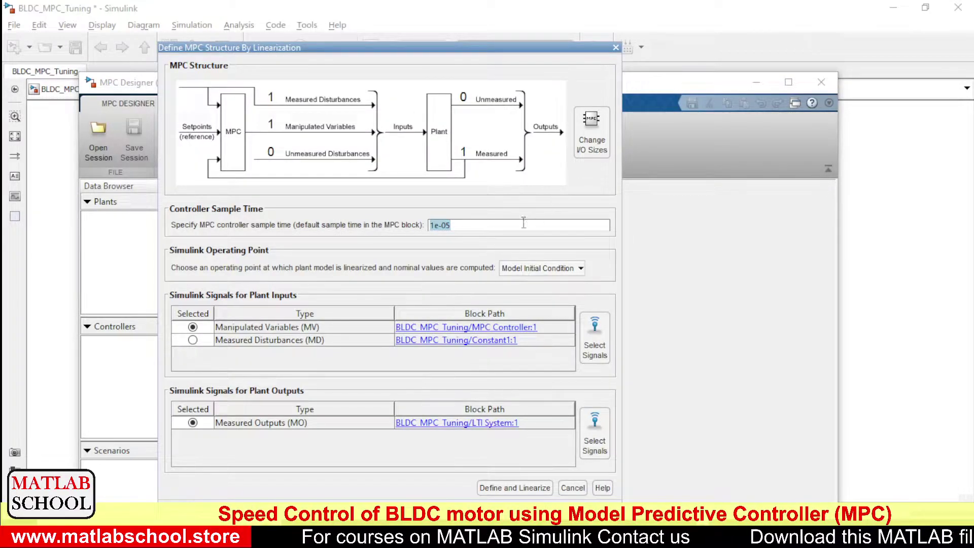
pyautogui.click(513, 488)
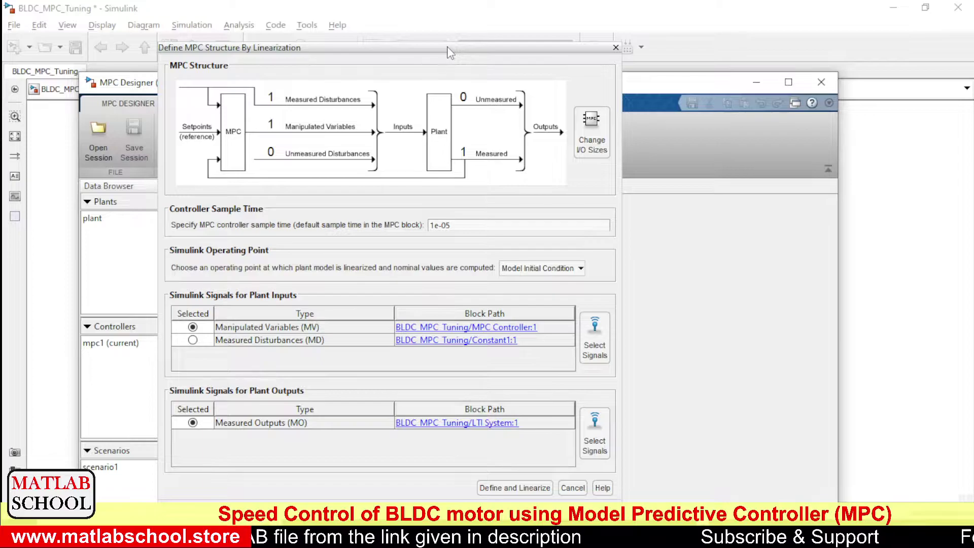
pyautogui.moveTo(449, 50); pyautogui.dragTo(594, 93)
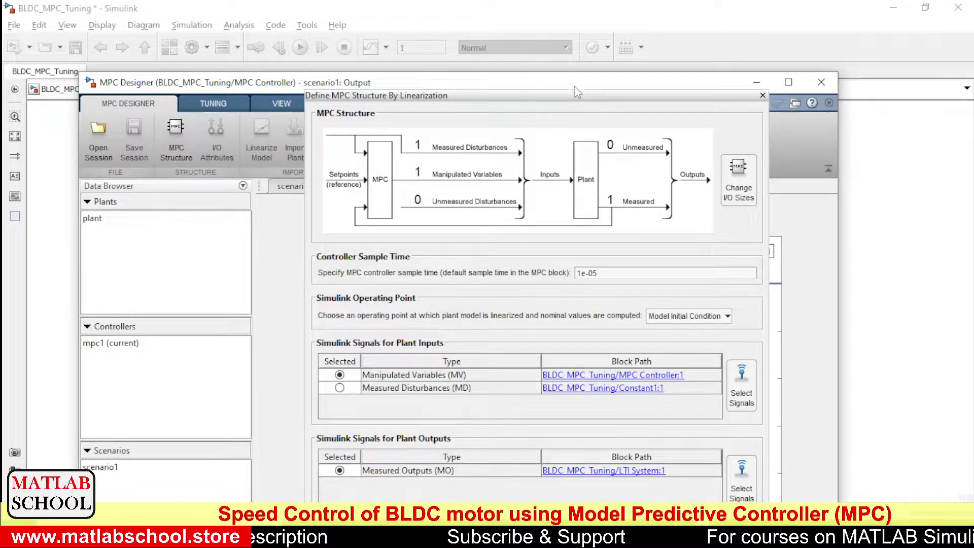
pyautogui.moveTo(594, 95); pyautogui.dragTo(601, 77)
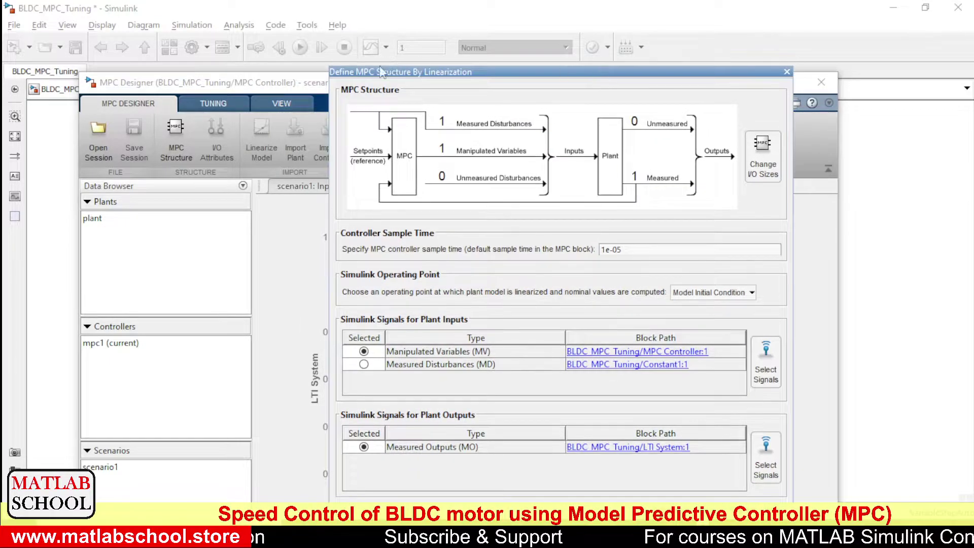
pyautogui.click(328, 86)
pyautogui.moveTo(304, 87); pyautogui.dragTo(287, 29)
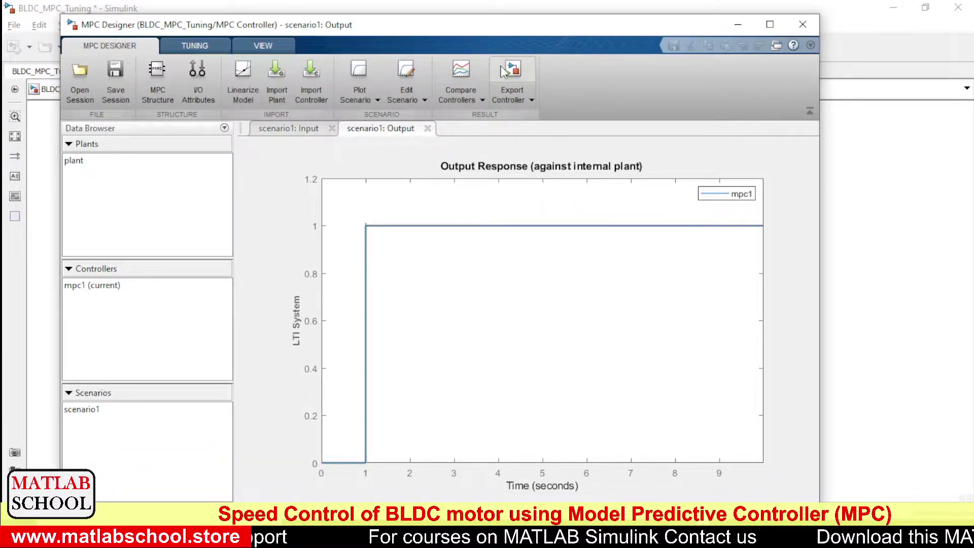
pyautogui.click(528, 97)
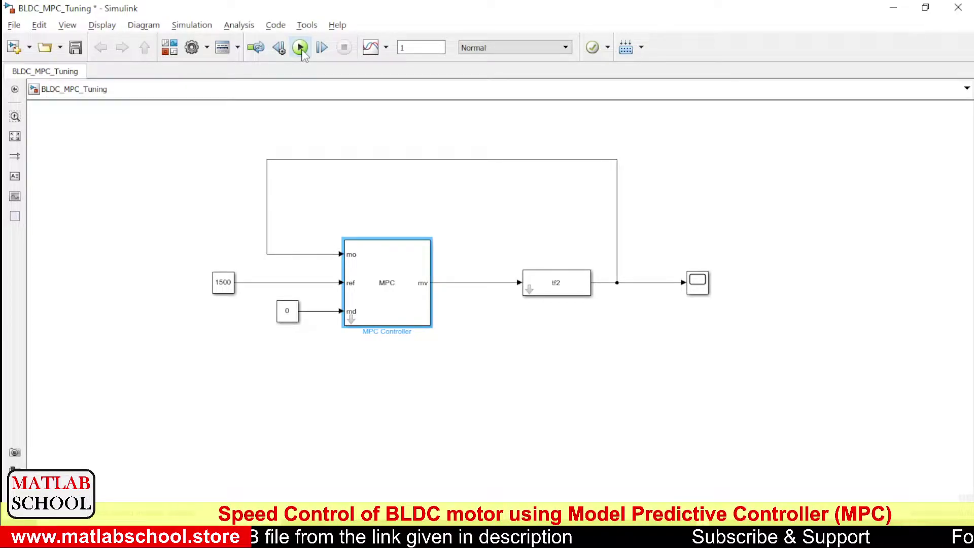
# Step: Run the tuning model's simulation, check the speed response in the scope and close the scope
pyautogui.click(301, 49)
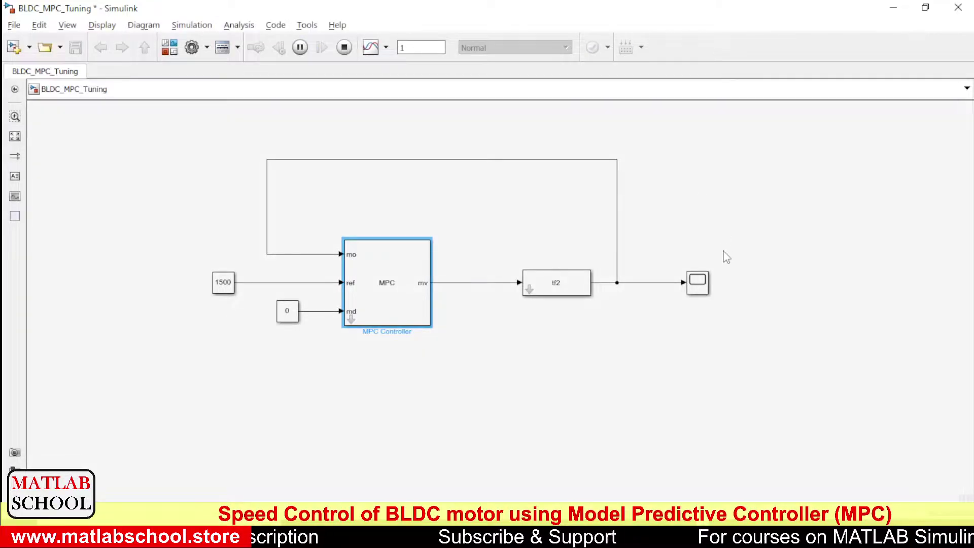
pyautogui.doubleClick(699, 285)
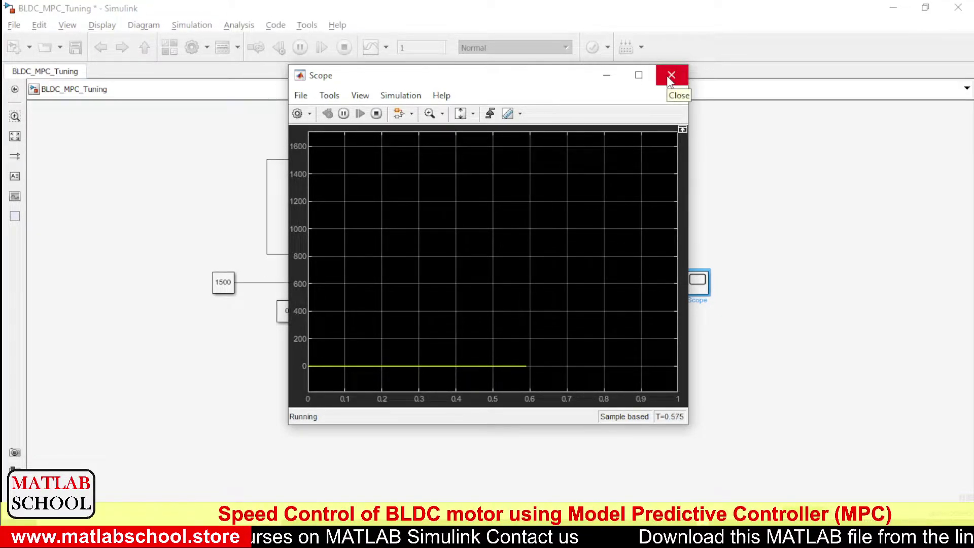
pyautogui.click(670, 77)
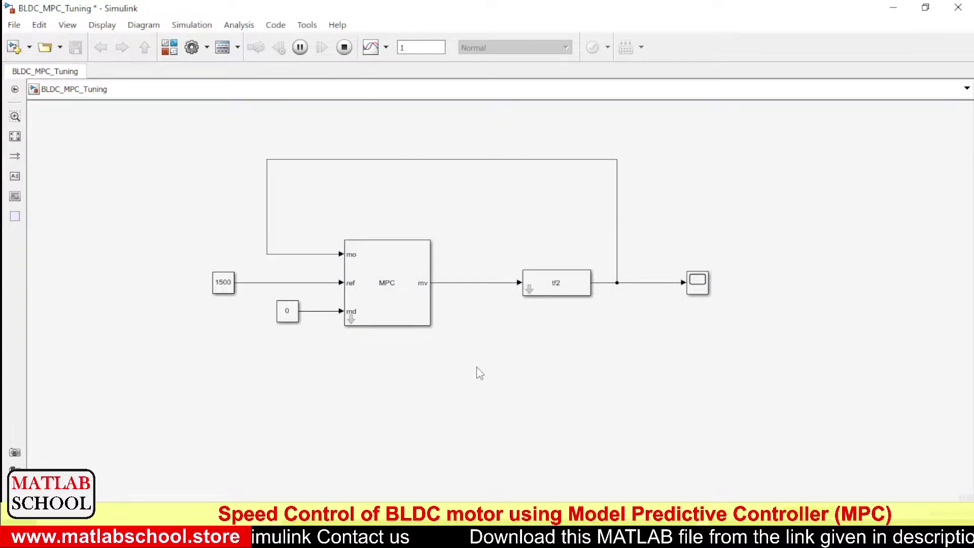
# Step: Set the MPC Controller block's controller parameter to mpc1 and confirm it
pyautogui.click(382, 268)
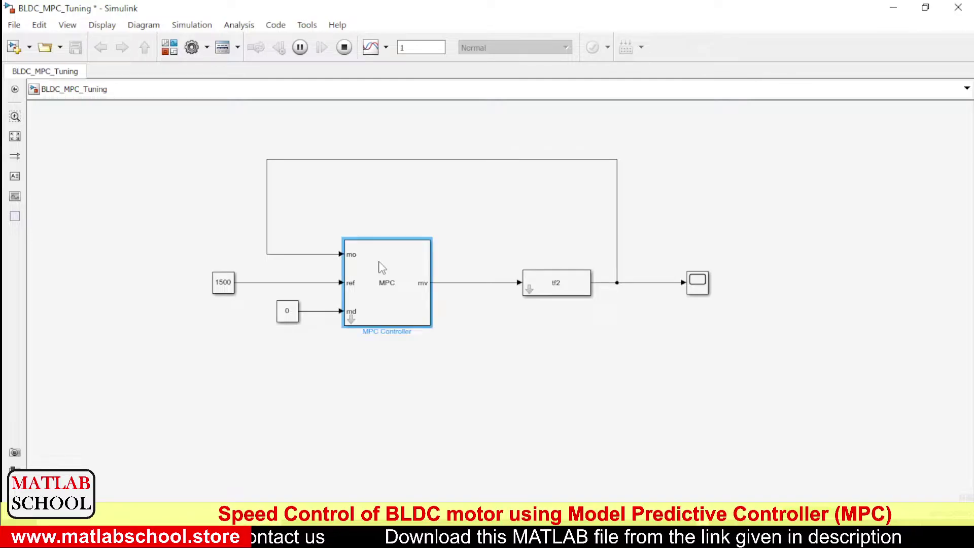
pyautogui.doubleClick(382, 268)
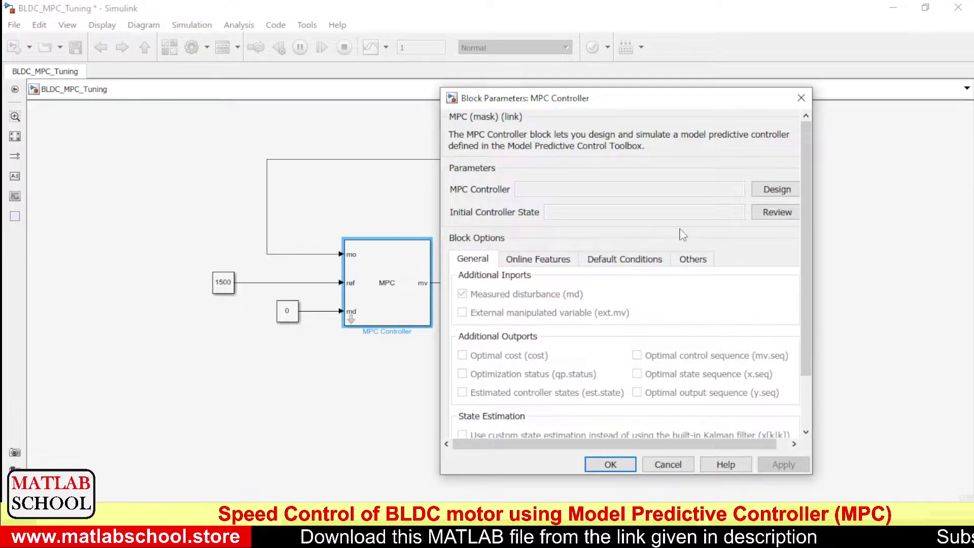
pyautogui.click(578, 188)
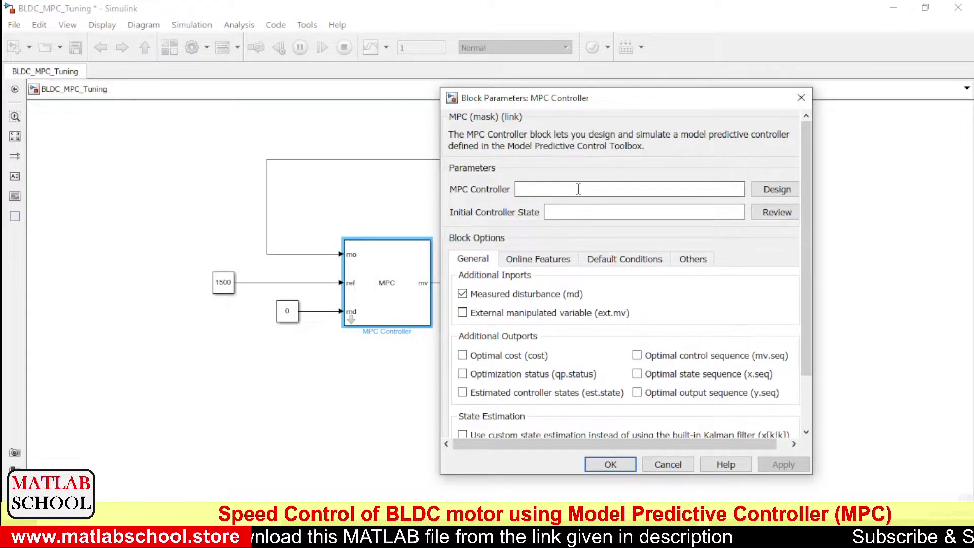
pyautogui.write('mpc1')
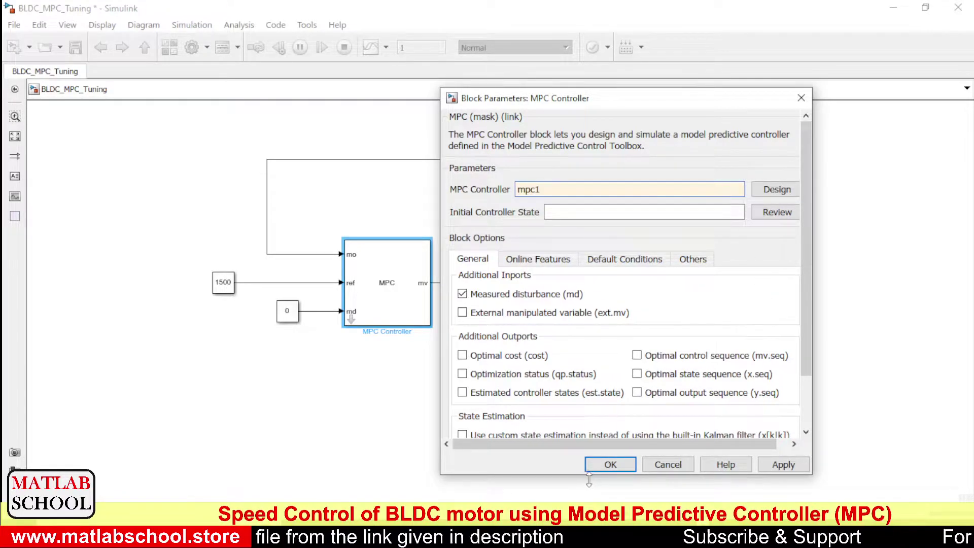
pyautogui.click(610, 464)
pyautogui.click(293, 200)
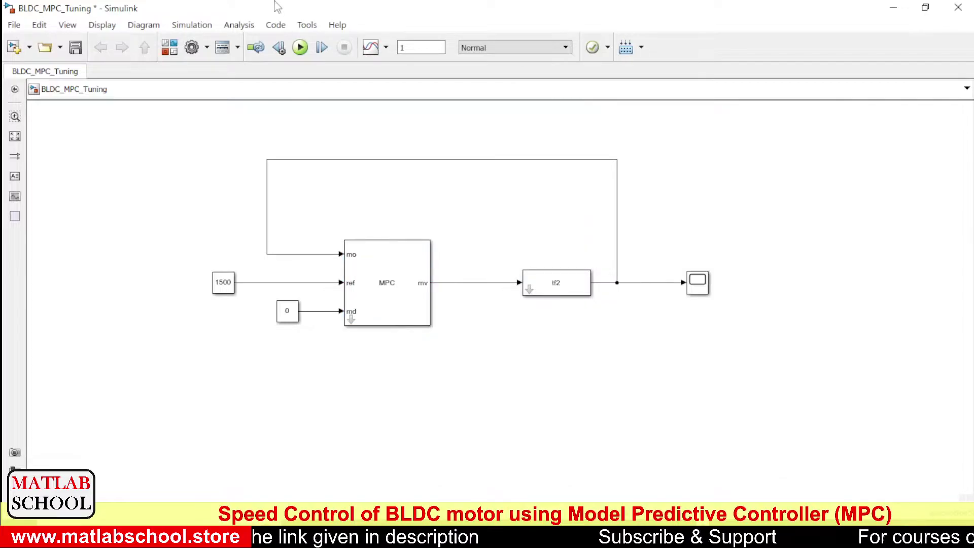
# Step: Run the tuning model's simulation with the mpc1 controller, check the speed response in the scope and stop the simulation
pyautogui.click(300, 48)
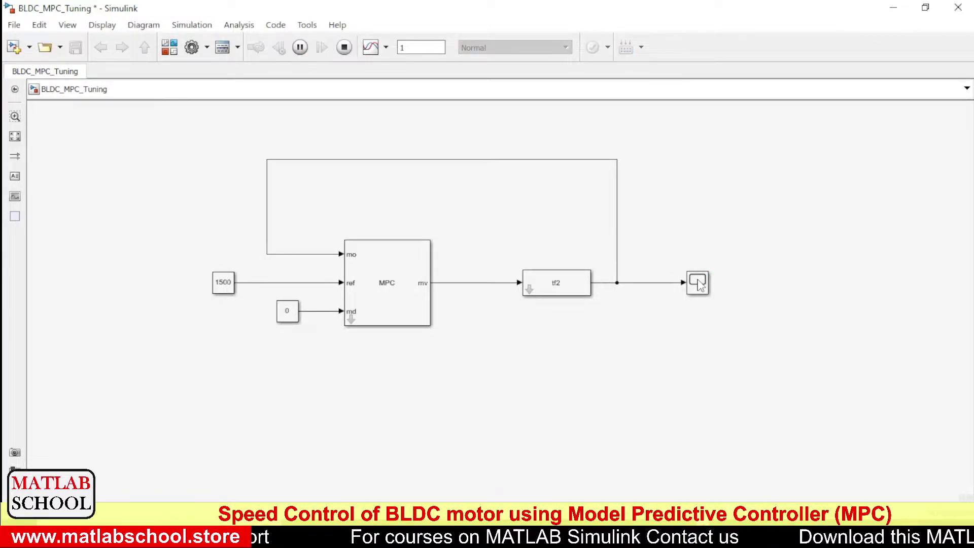
pyautogui.doubleClick(698, 283)
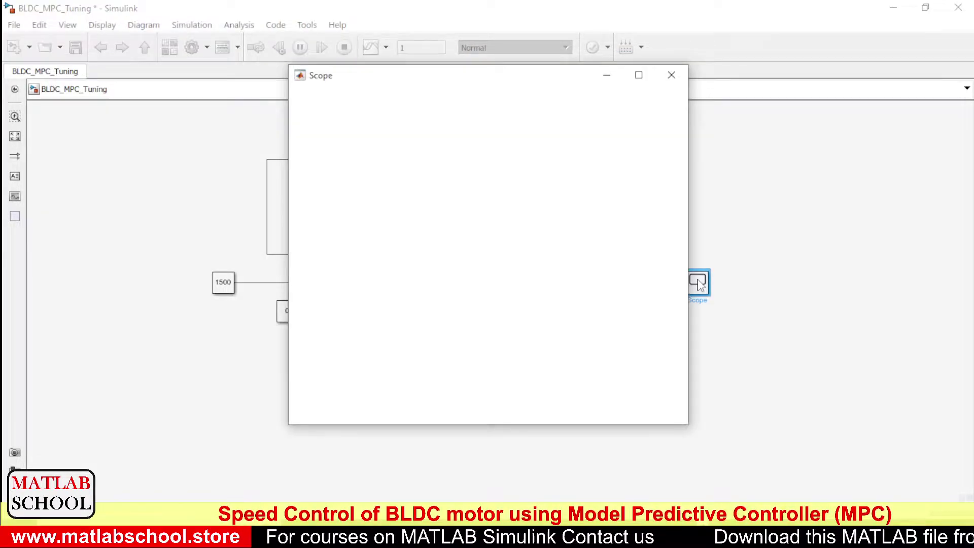
pyautogui.click(460, 114)
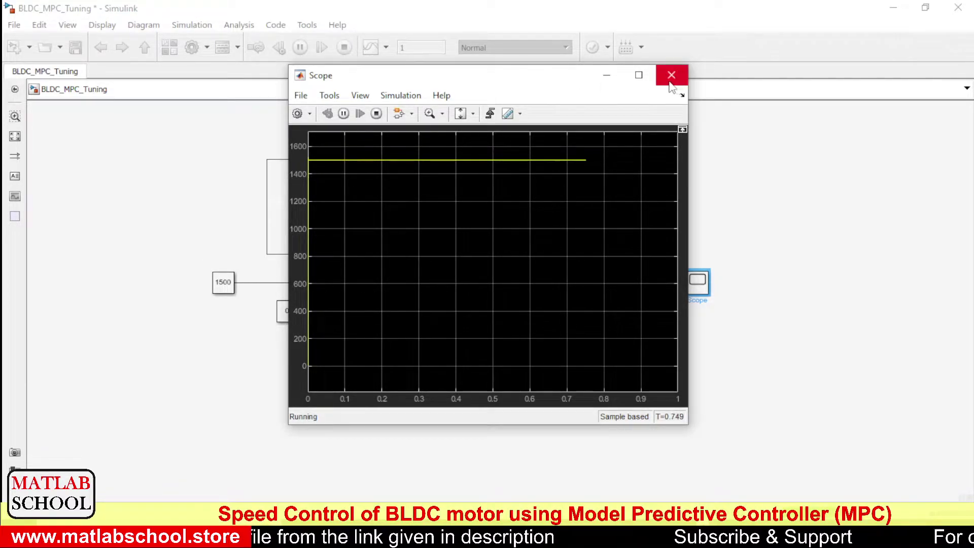
pyautogui.click(376, 114)
pyautogui.click(141, 203)
# Step: Copy the MPC Controller block into the BLDC_MPDC_DATA model and place it beside the 0.4 constant
pyautogui.click(396, 261)
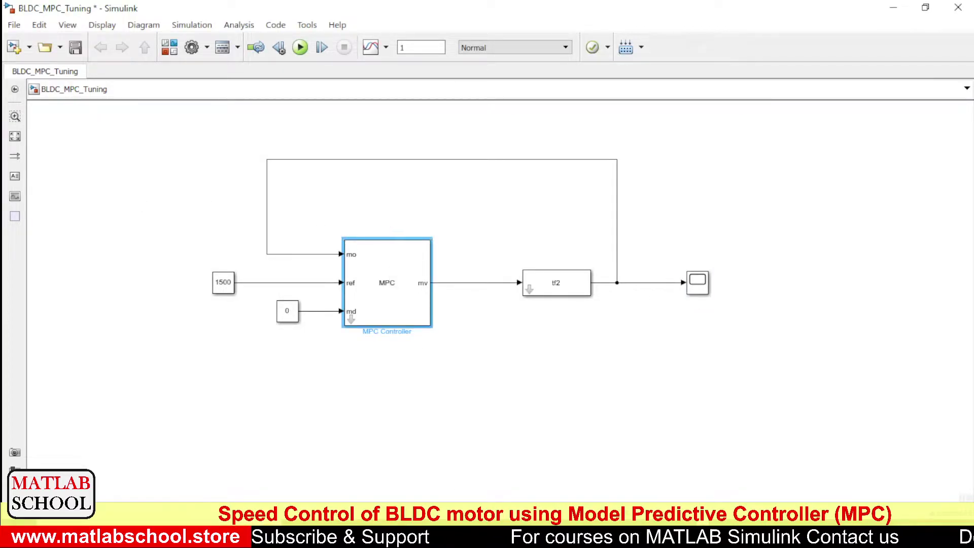
pyautogui.hotkey('alt', 'Tab')
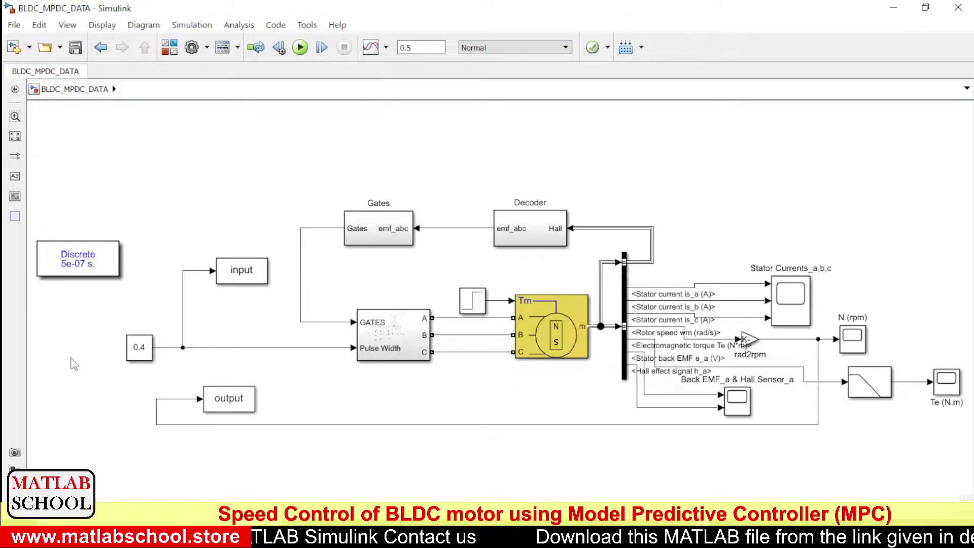
pyautogui.hotkey('ctrl', 'v')
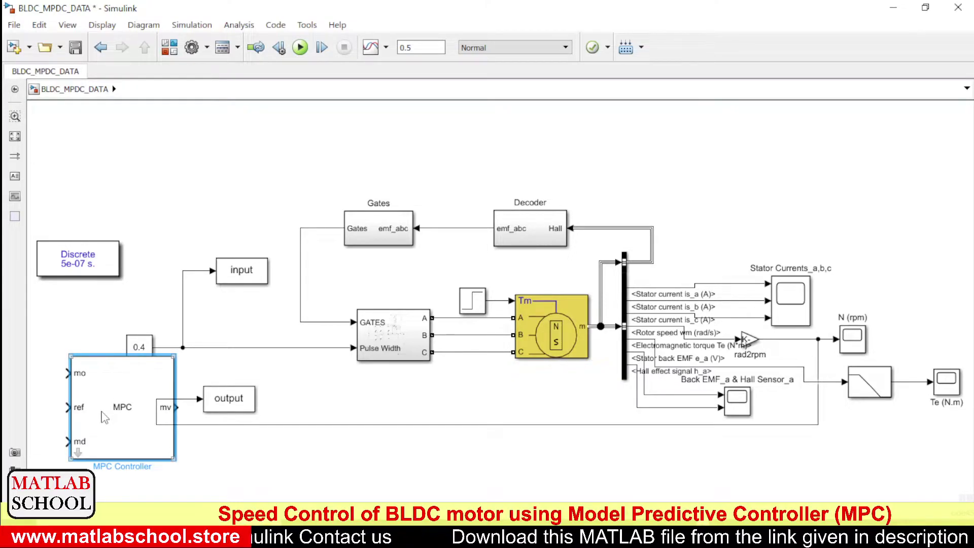
pyautogui.moveTo(87, 394); pyautogui.dragTo(49, 356)
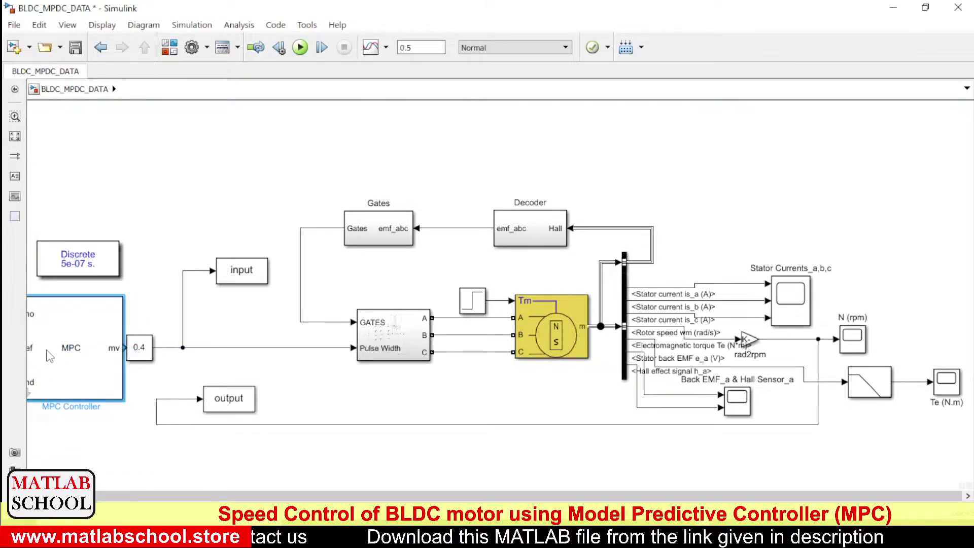
pyautogui.press('space')
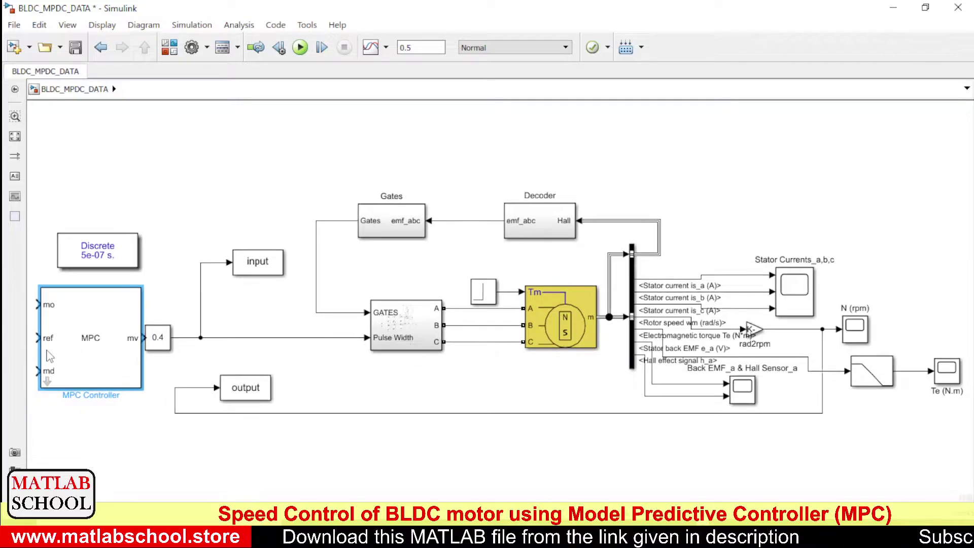
# Step: Delete the 0.4 constant and connect the MPC Controller's mv output to the Pulse Width signal line in its place
pyautogui.moveTo(65, 349); pyautogui.dragTo(58, 350)
pyautogui.click(163, 344)
pyautogui.click(166, 346)
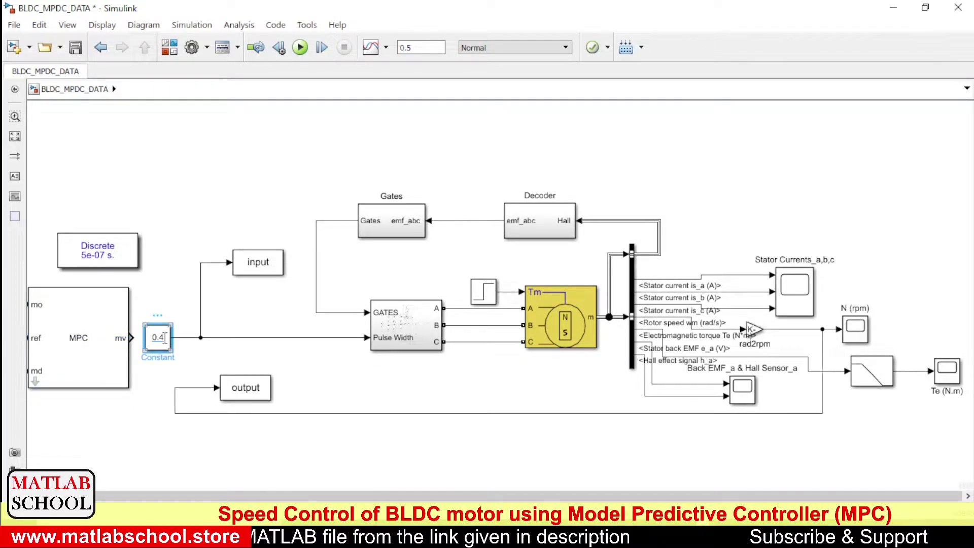
pyautogui.press('Delete')
pyautogui.moveTo(96, 361); pyautogui.dragTo(123, 361)
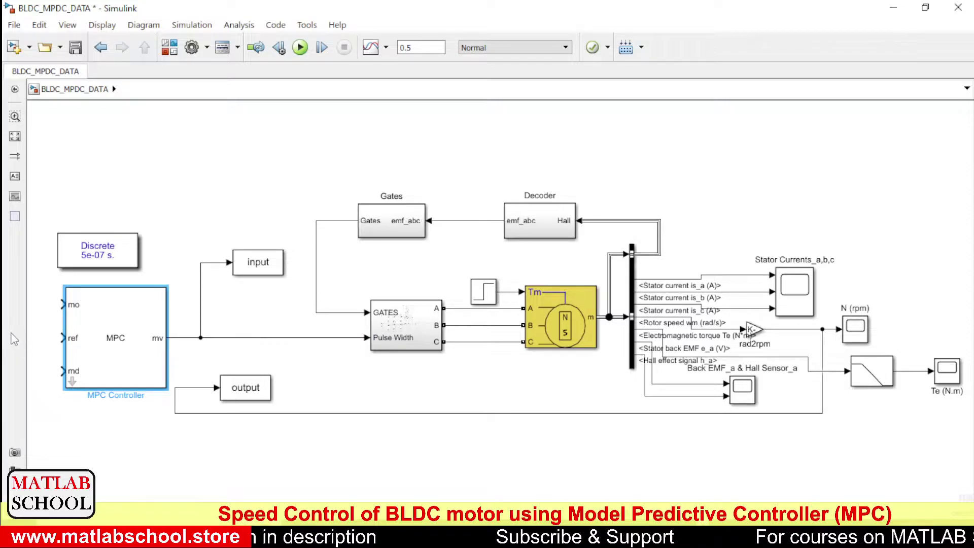
# Step: Add a Constant block with the value 1000 and connect it to the MPC Controller's ref input
pyautogui.click(36, 344)
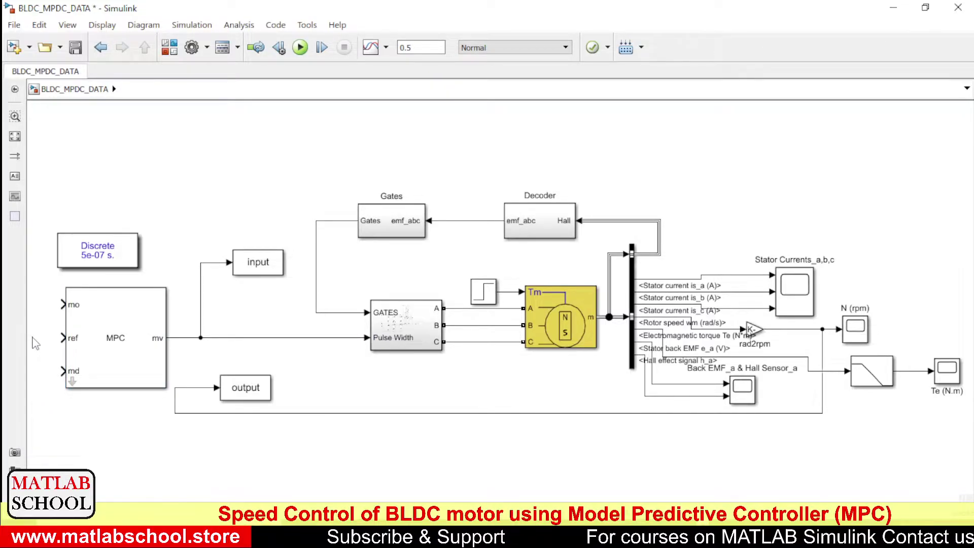
pyautogui.doubleClick(36, 343)
pyautogui.write('con')
pyautogui.press('Return')
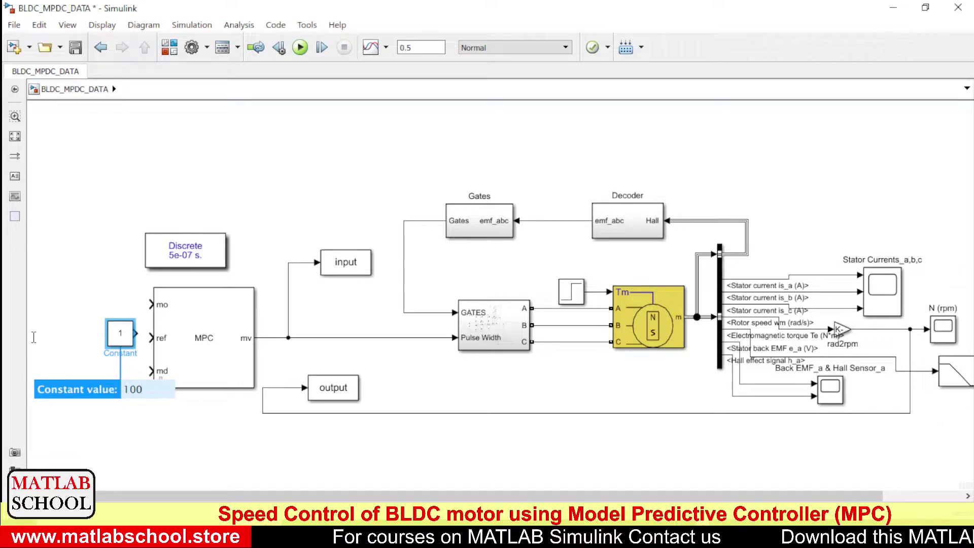
pyautogui.write('1000')
pyautogui.press('Return')
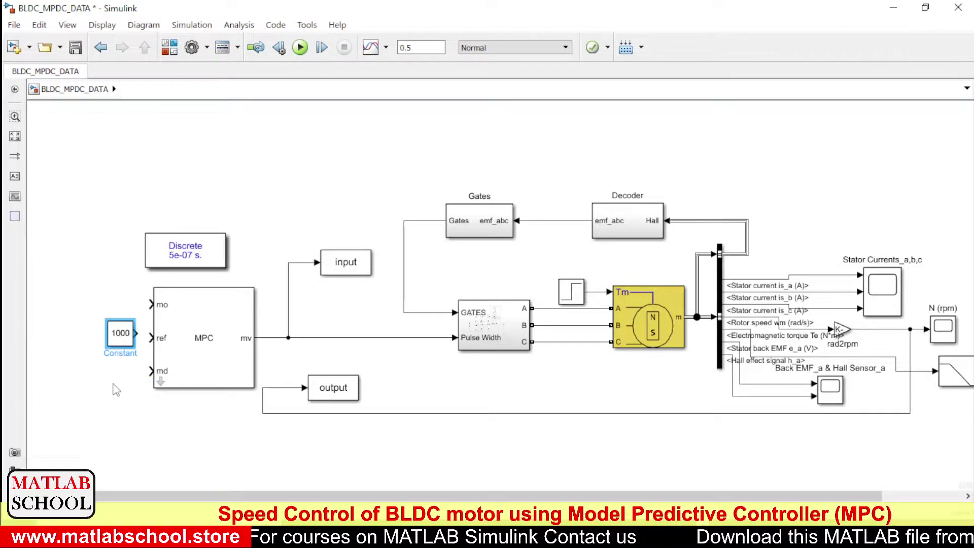
pyautogui.click(127, 334)
pyautogui.moveTo(124, 342); pyautogui.dragTo(112, 346)
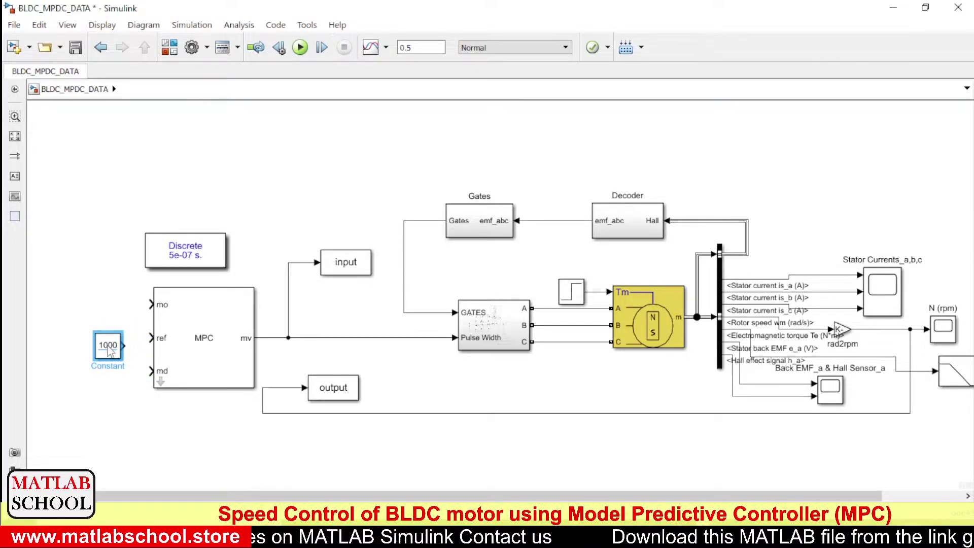
pyautogui.click(133, 339)
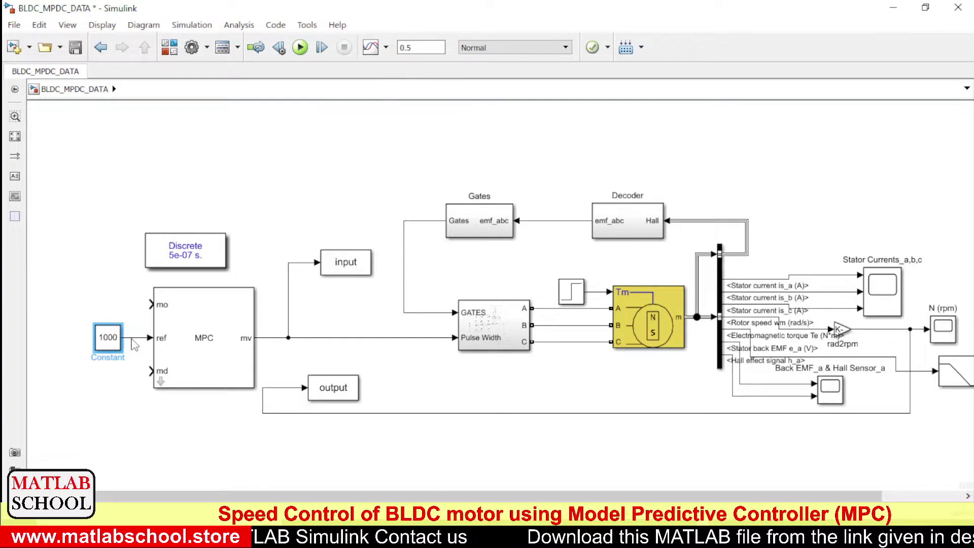
# Step: Add a second Constant block with the value 0 and connect it to the MPC Controller's md input
pyautogui.click(119, 381)
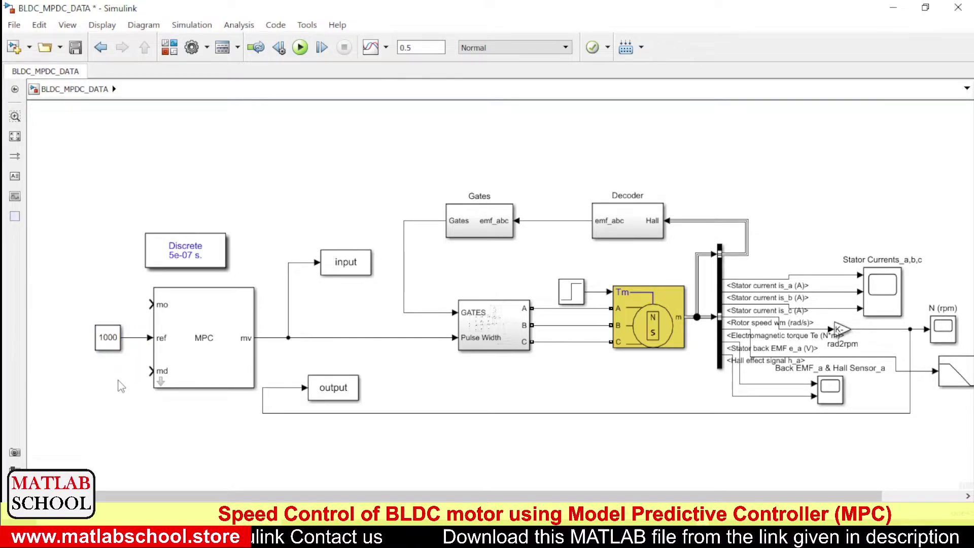
pyautogui.doubleClick(120, 386)
pyautogui.write('const')
pyautogui.press('Return')
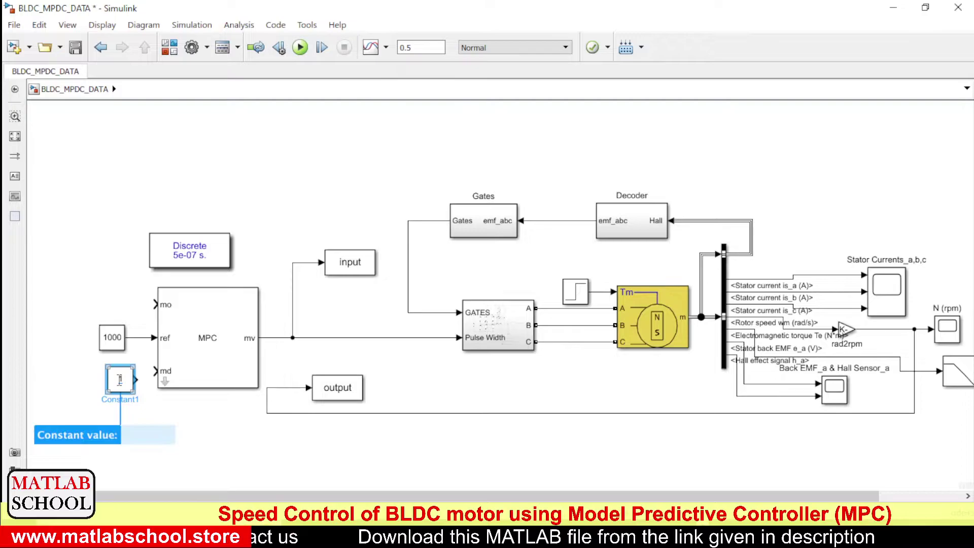
pyautogui.press('Return')
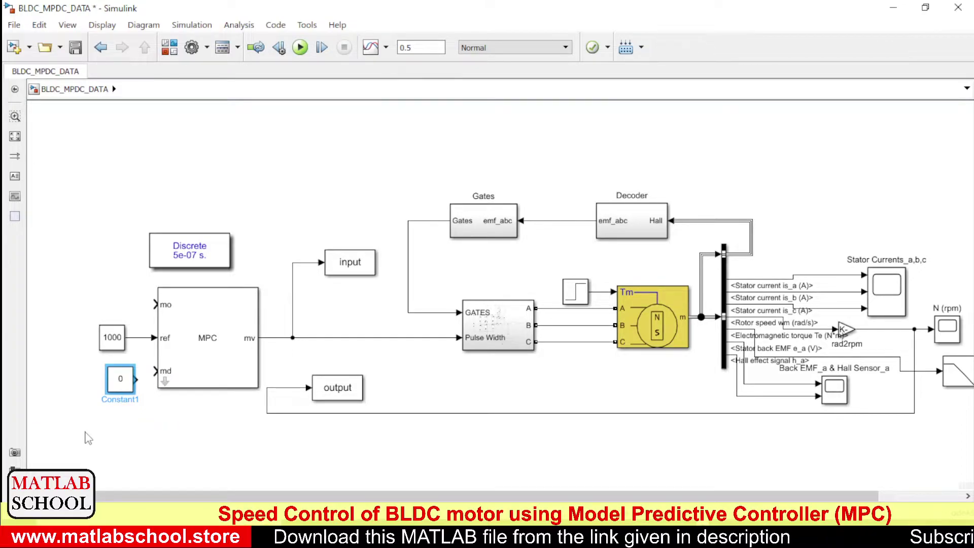
pyautogui.moveTo(135, 378)
pyautogui.mouseDown()
pyautogui.moveTo(154, 371)
pyautogui.moveTo(113, 375)
pyautogui.mouseUp()
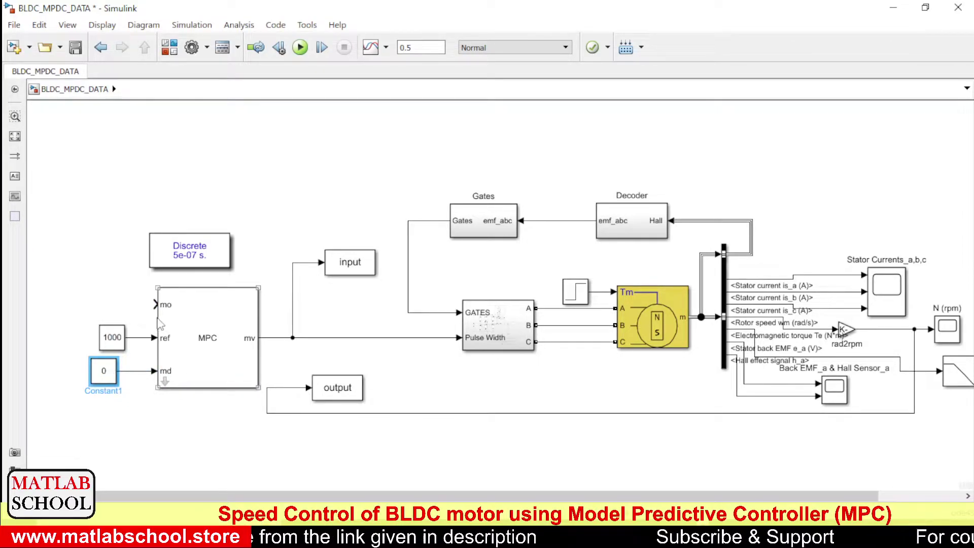
# Step: Connect the speed feedback line to the MPC Controller's mo input and delete the output and input workspace blocks with their branches
pyautogui.moveTo(152, 305); pyautogui.dragTo(268, 412)
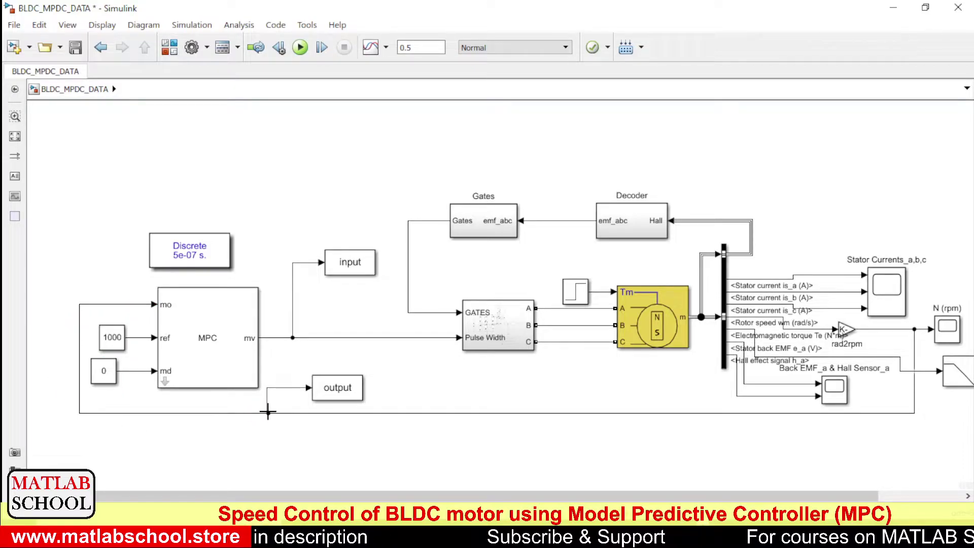
pyautogui.moveTo(293, 368); pyautogui.dragTo(396, 406)
pyautogui.press('Delete')
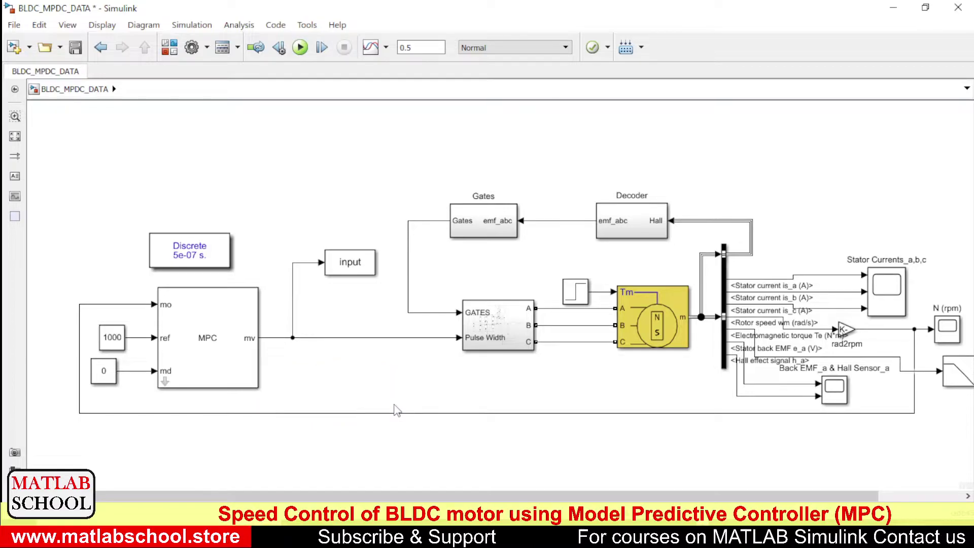
pyautogui.moveTo(308, 229); pyautogui.dragTo(378, 303)
pyautogui.press('Delete')
pyautogui.press('space')
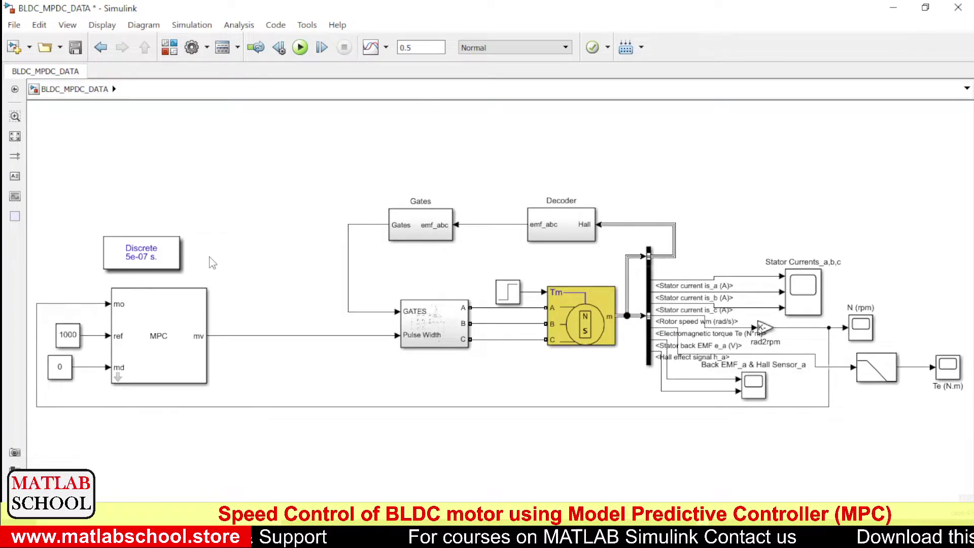
# Step: Check the controller assigned in the MPC Controller block's parameters and close the dialog
pyautogui.doubleClick(158, 350)
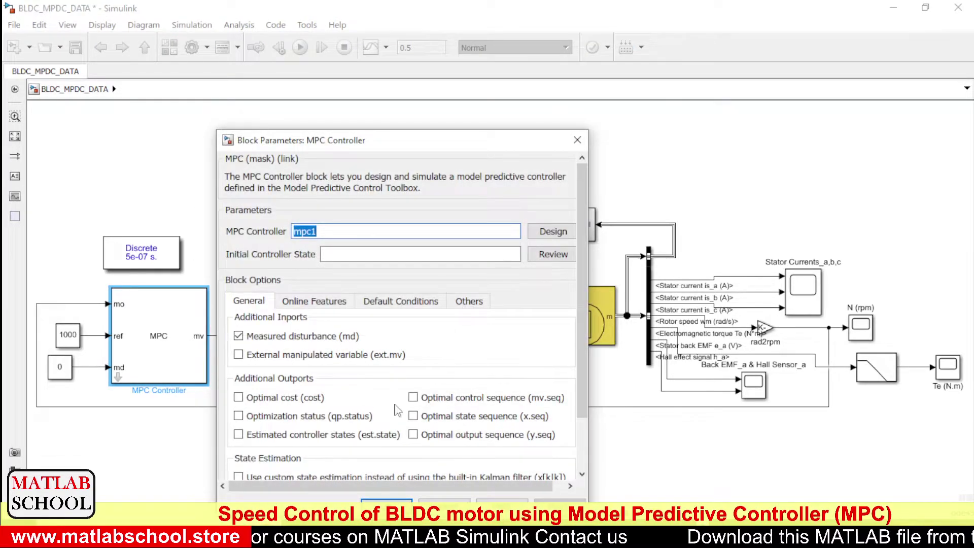
pyautogui.click(378, 501)
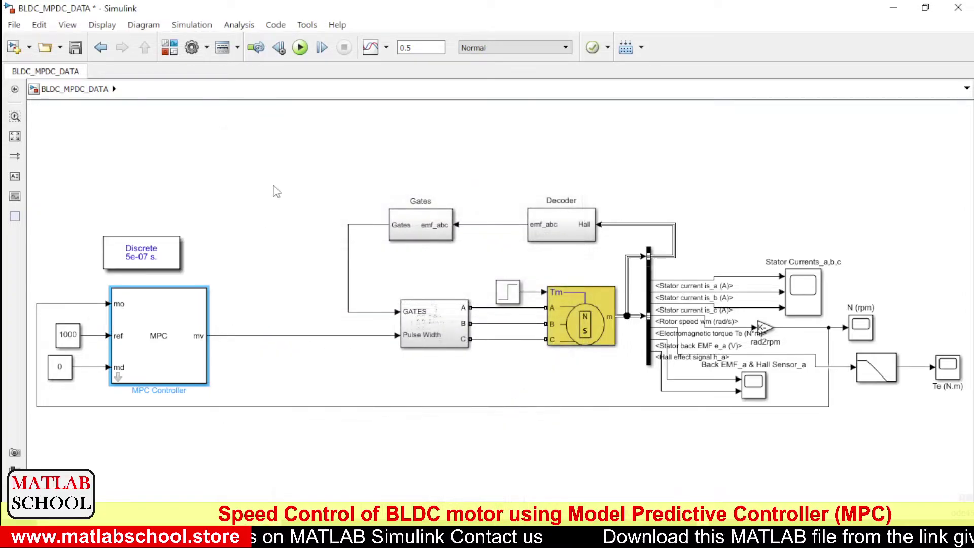
pyautogui.click(279, 190)
# Step: Run the BLDC motor simulation, examine the rotor speed at the 1000 rpm reference in the N (rpm) scope and stop it
pyautogui.click(300, 47)
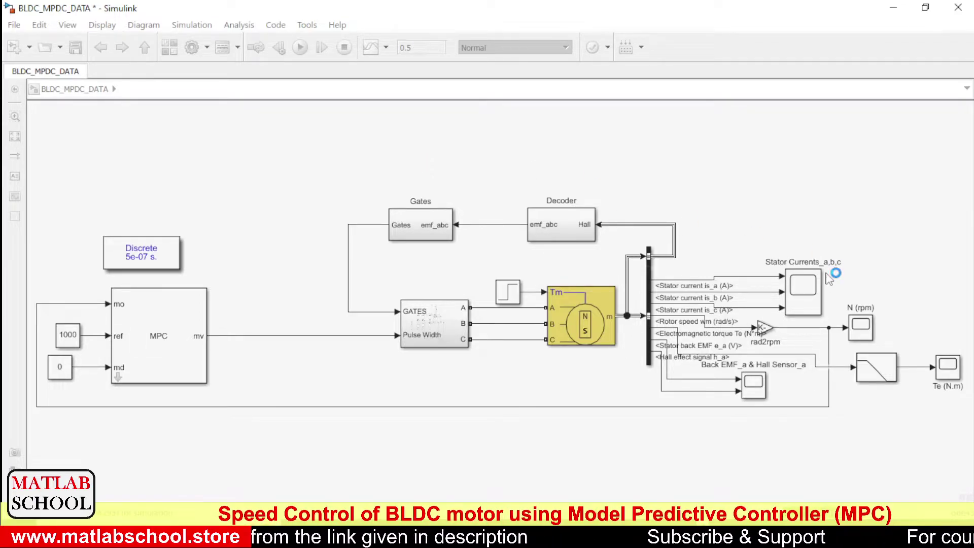
pyautogui.click(862, 330)
pyautogui.doubleClick(861, 330)
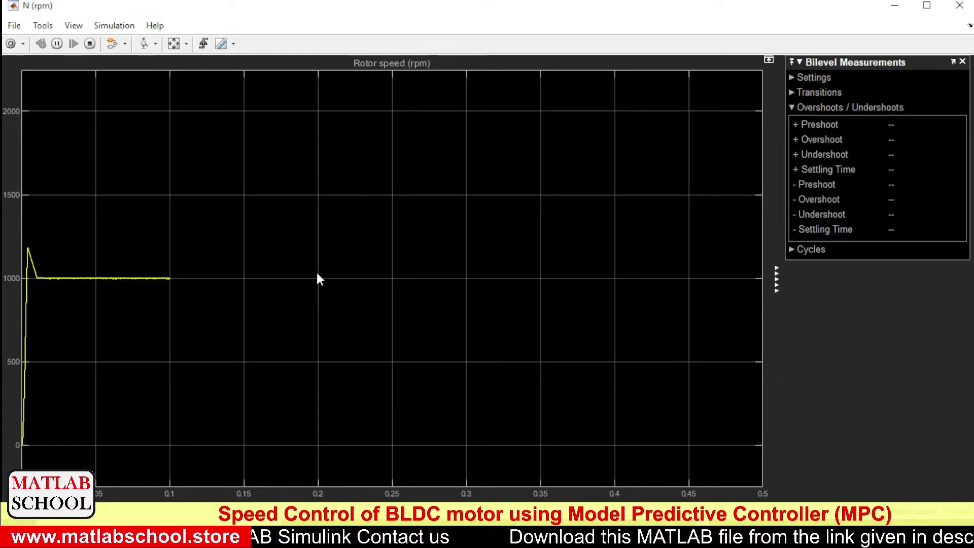
pyautogui.doubleClick(563, 5)
pyautogui.moveTo(719, 20); pyautogui.dragTo(693, 23)
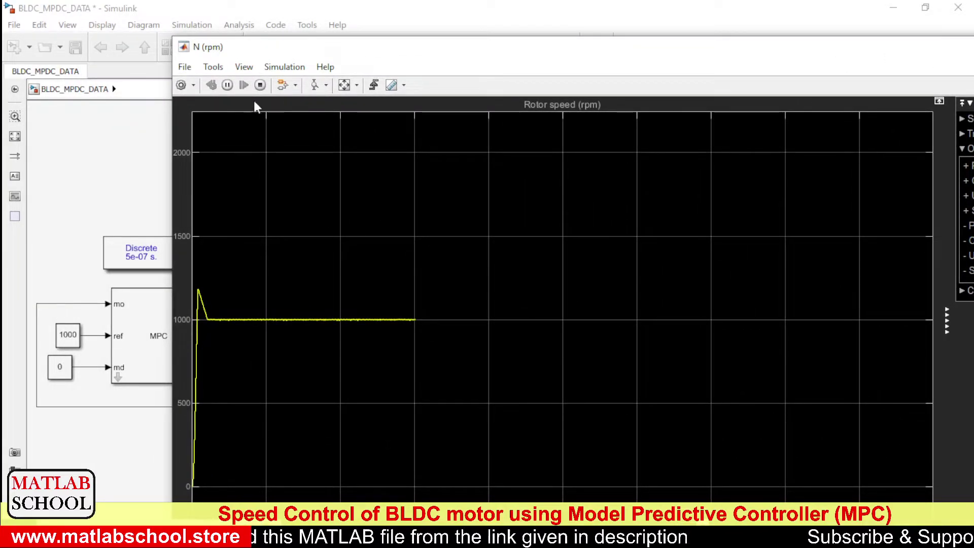
pyautogui.click(261, 85)
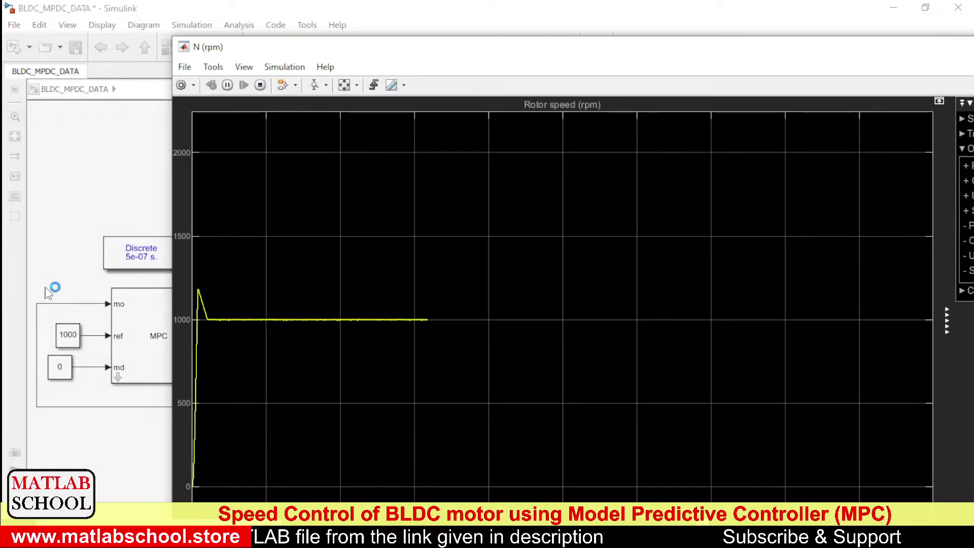
# Step: Set the reference speed constant to 1500
pyautogui.click(63, 339)
pyautogui.doubleClick(69, 339)
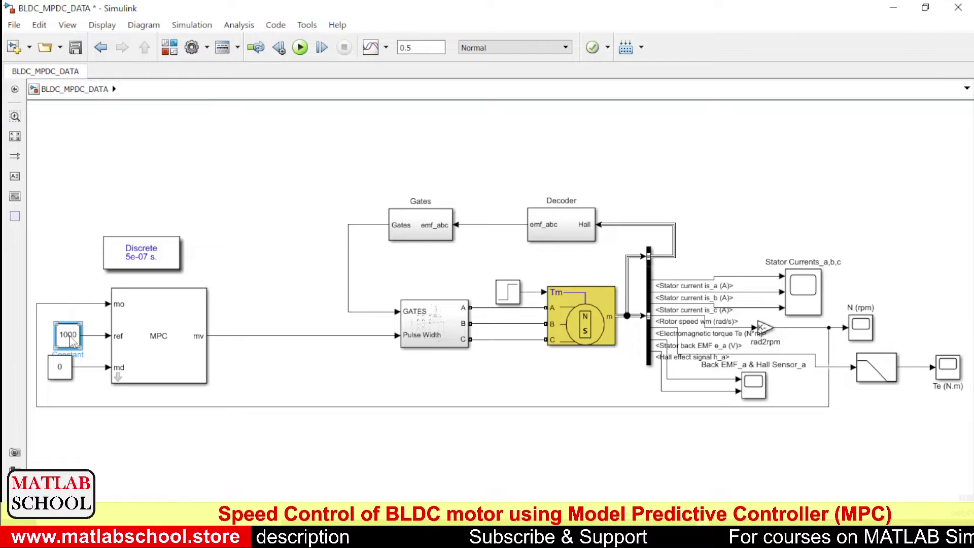
pyautogui.doubleClick(71, 337)
pyautogui.write('1000')
pyautogui.hotkey('ctrl', 'a')
pyautogui.press('Return')
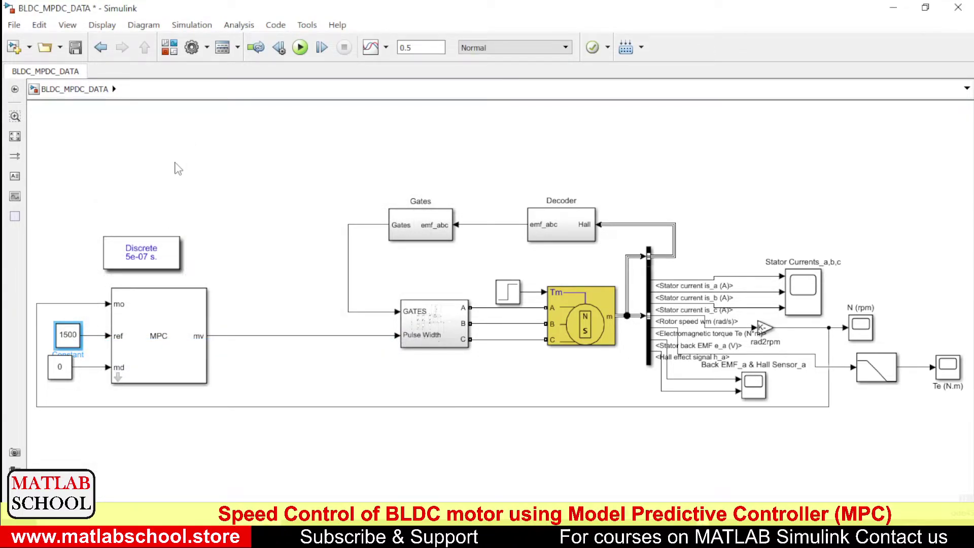
pyautogui.click(178, 169)
# Step: Run the simulation again, examine the rotor speed at the 1500 rpm reference, stop it and return to the model
pyautogui.click(300, 47)
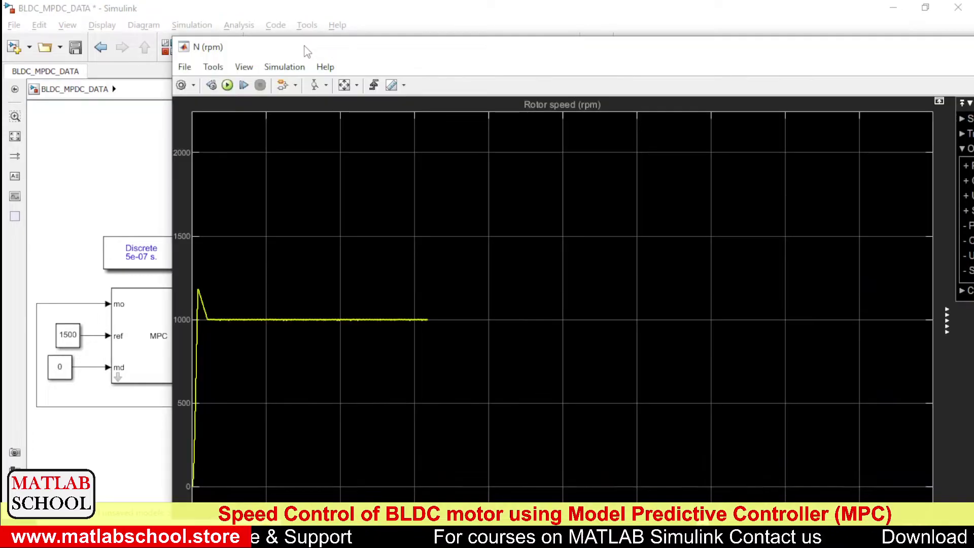
pyautogui.moveTo(314, 51); pyautogui.dragTo(354, 33)
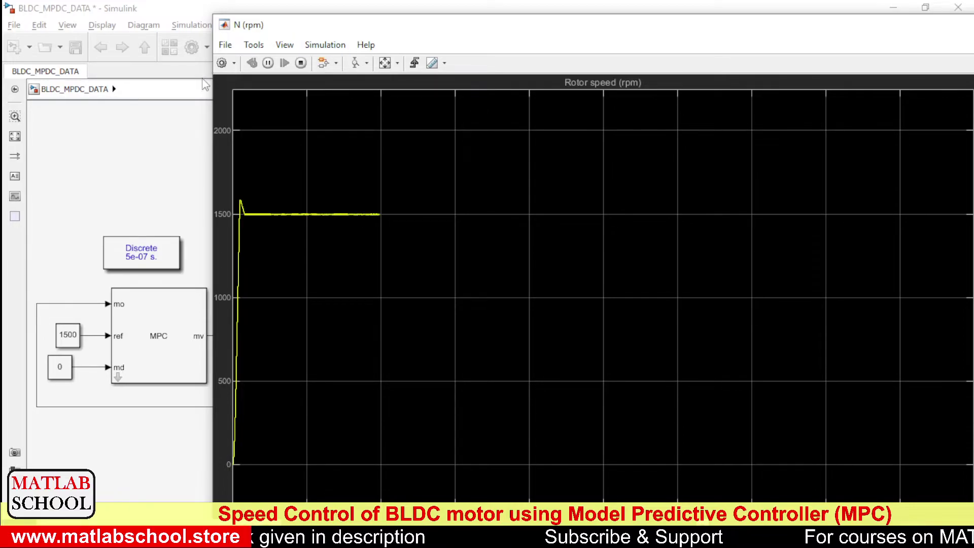
pyautogui.click(301, 63)
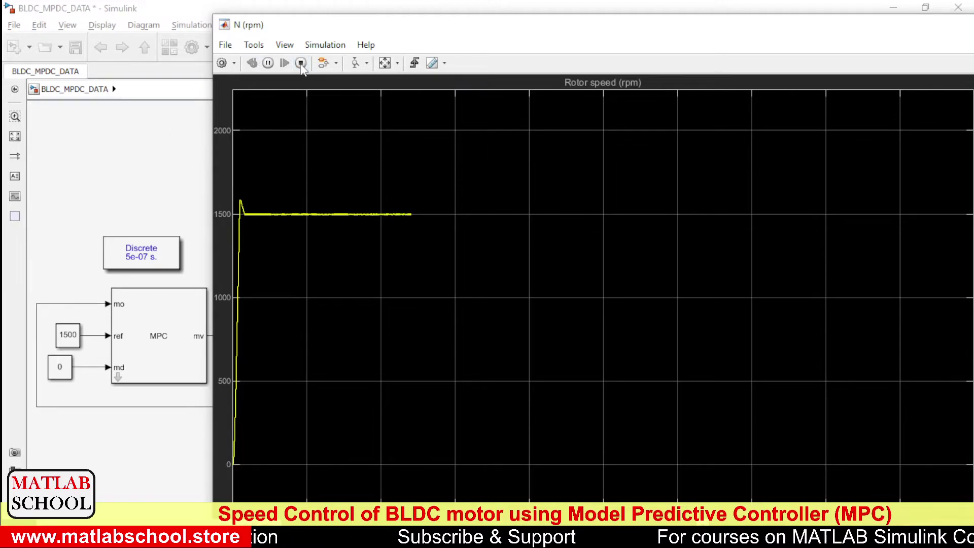
pyautogui.click(154, 154)
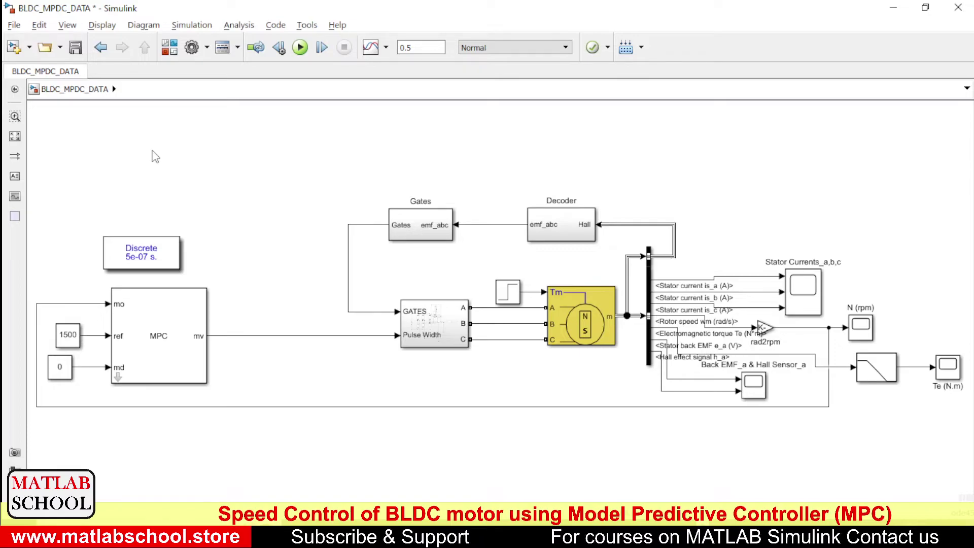